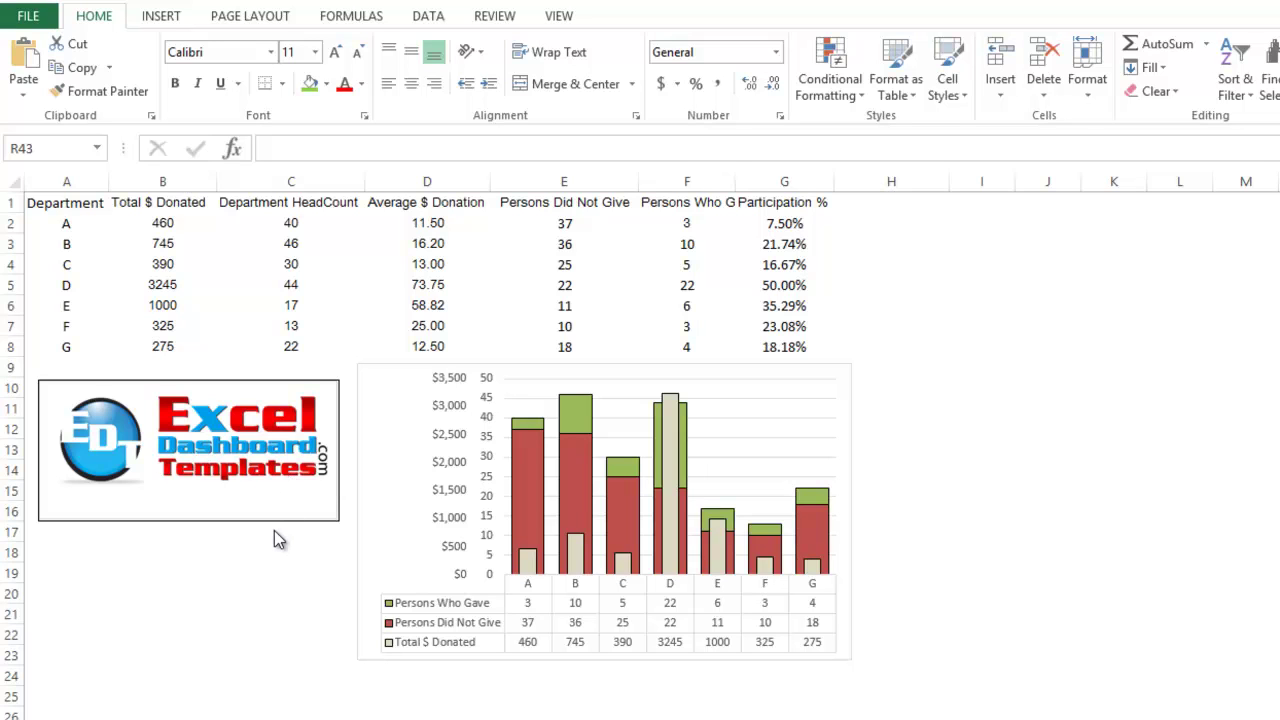
Review the donation table's Department, Total $ Donated, HeadCount, Average and non-giver columns.
left_click(165, 286)
left_click_drag(62, 203, 190, 345)
left_click(272, 299)
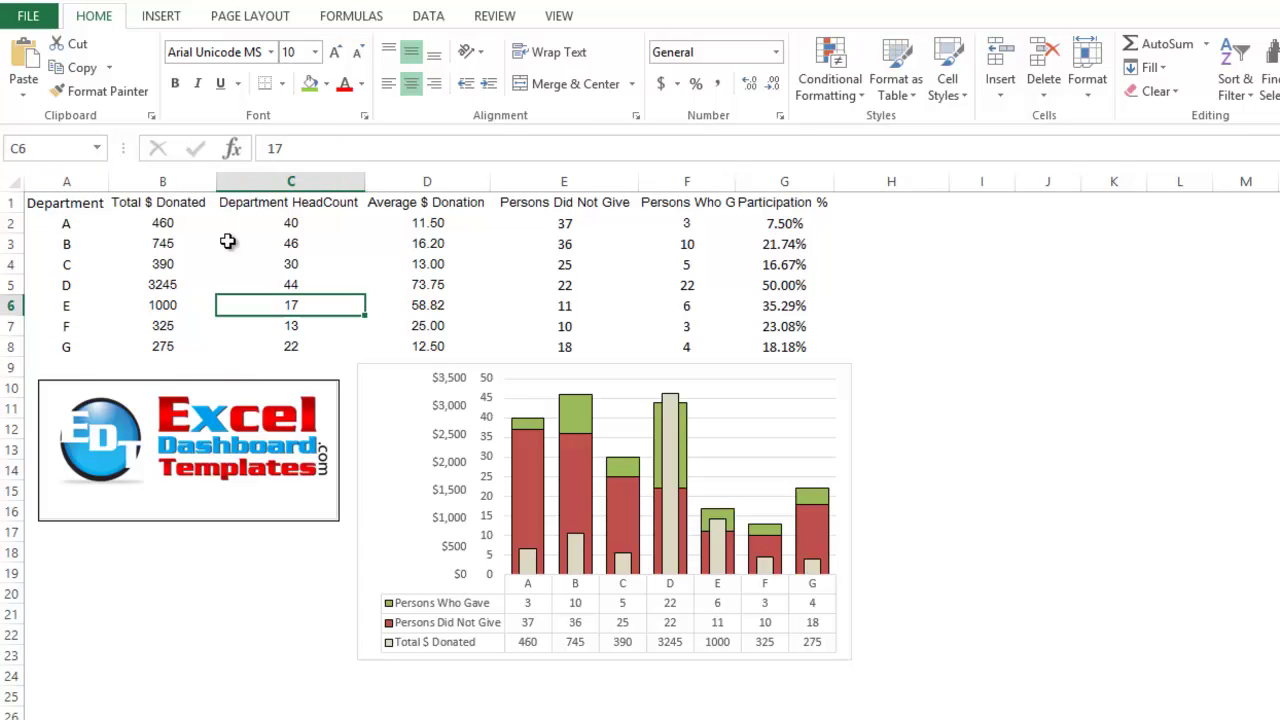
left_click_drag(143, 203, 175, 347)
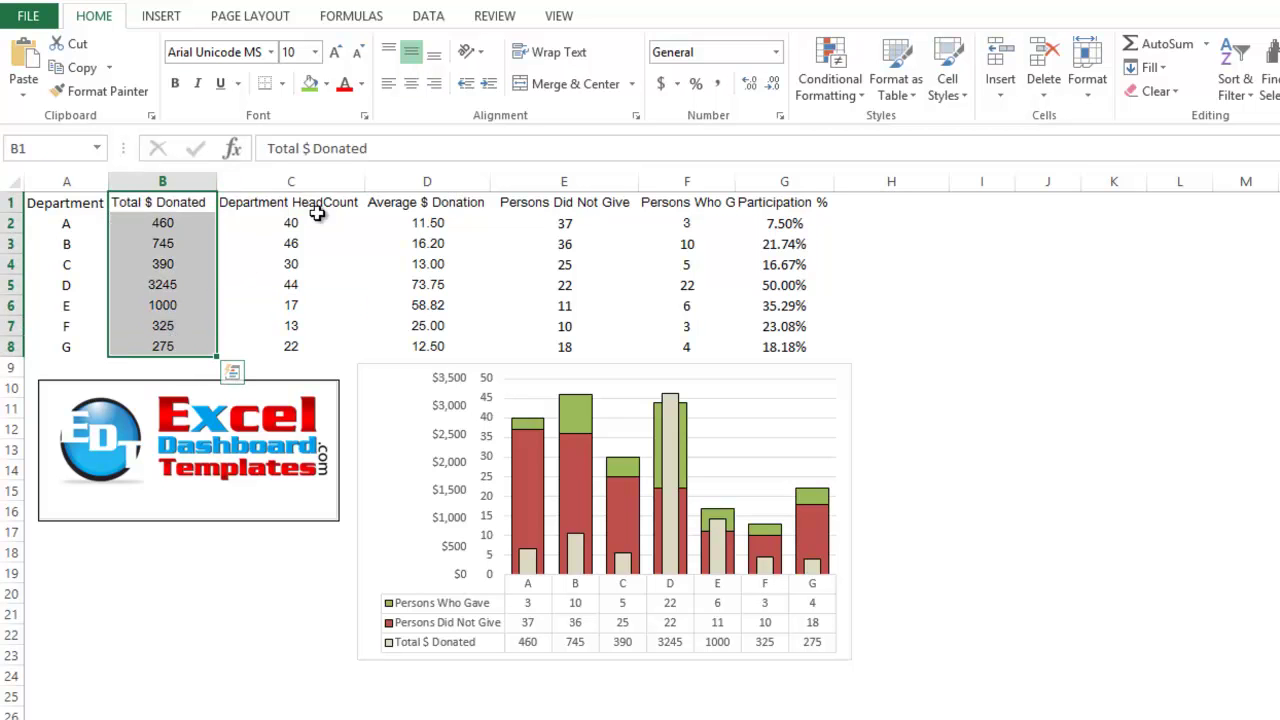
left_click_drag(318, 207, 306, 340)
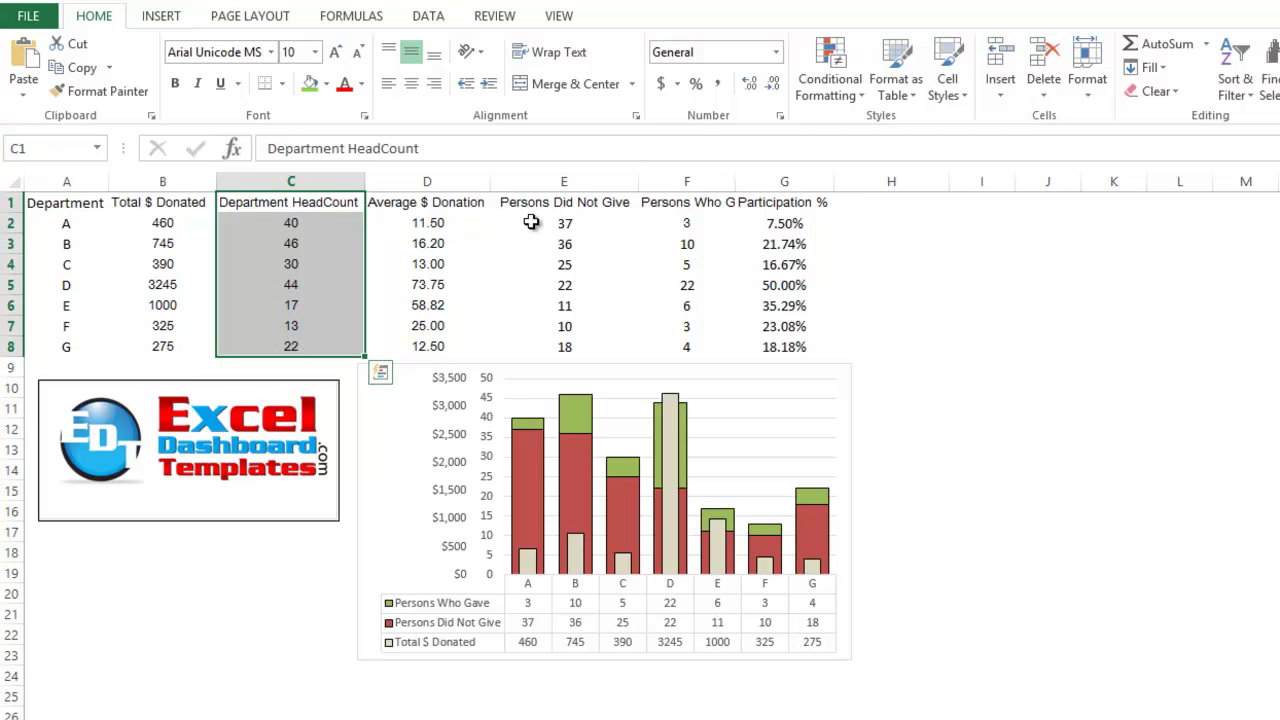
left_click_drag(564, 204, 565, 347)
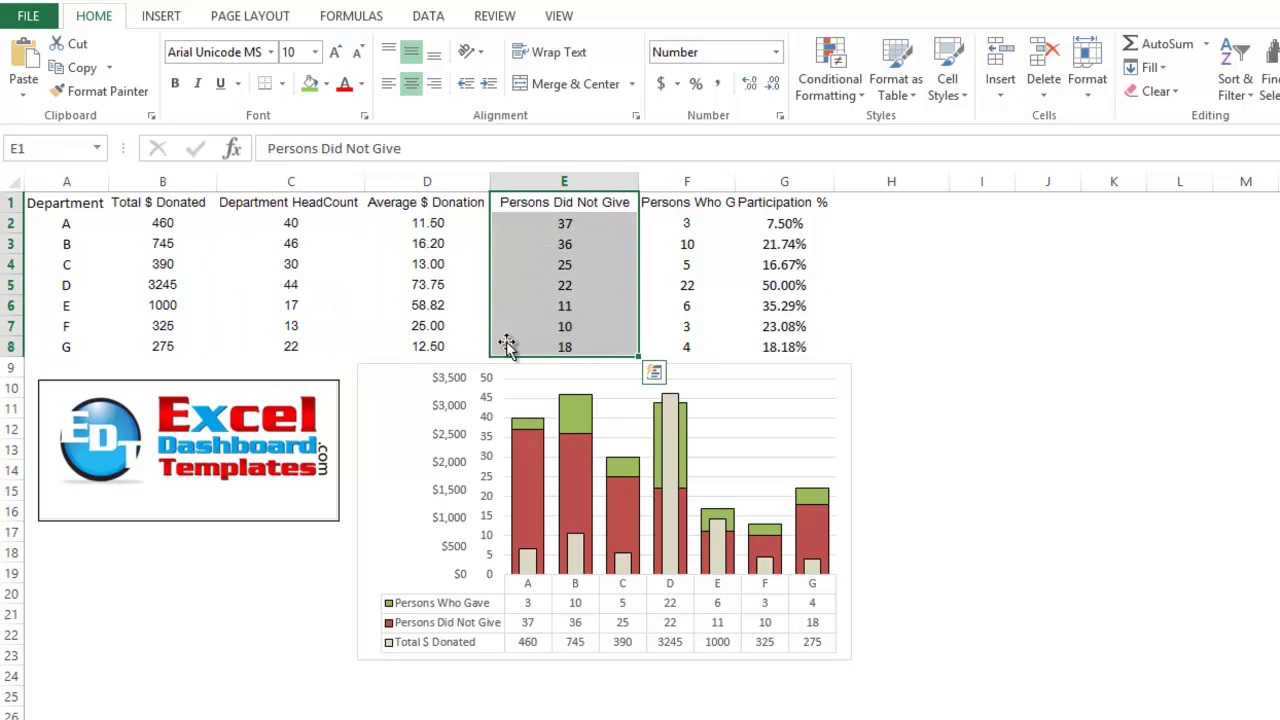
left_click_drag(445, 211, 437, 346)
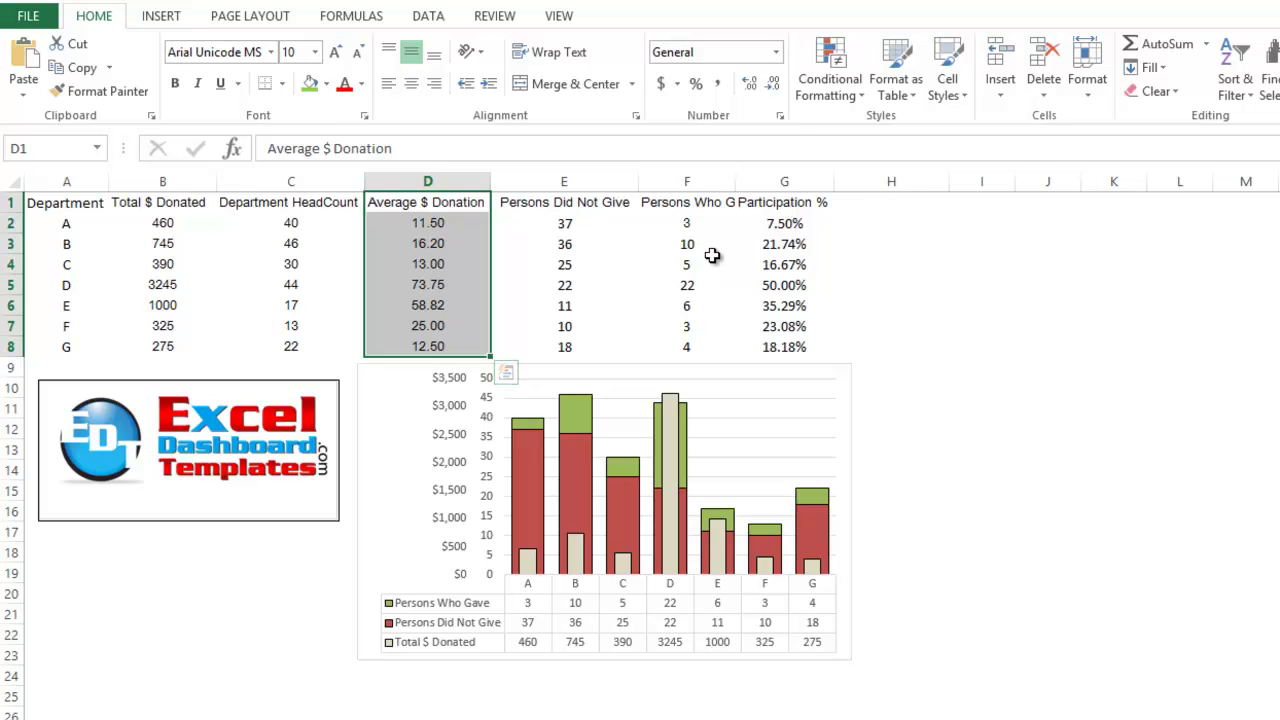
left_click(946, 430)
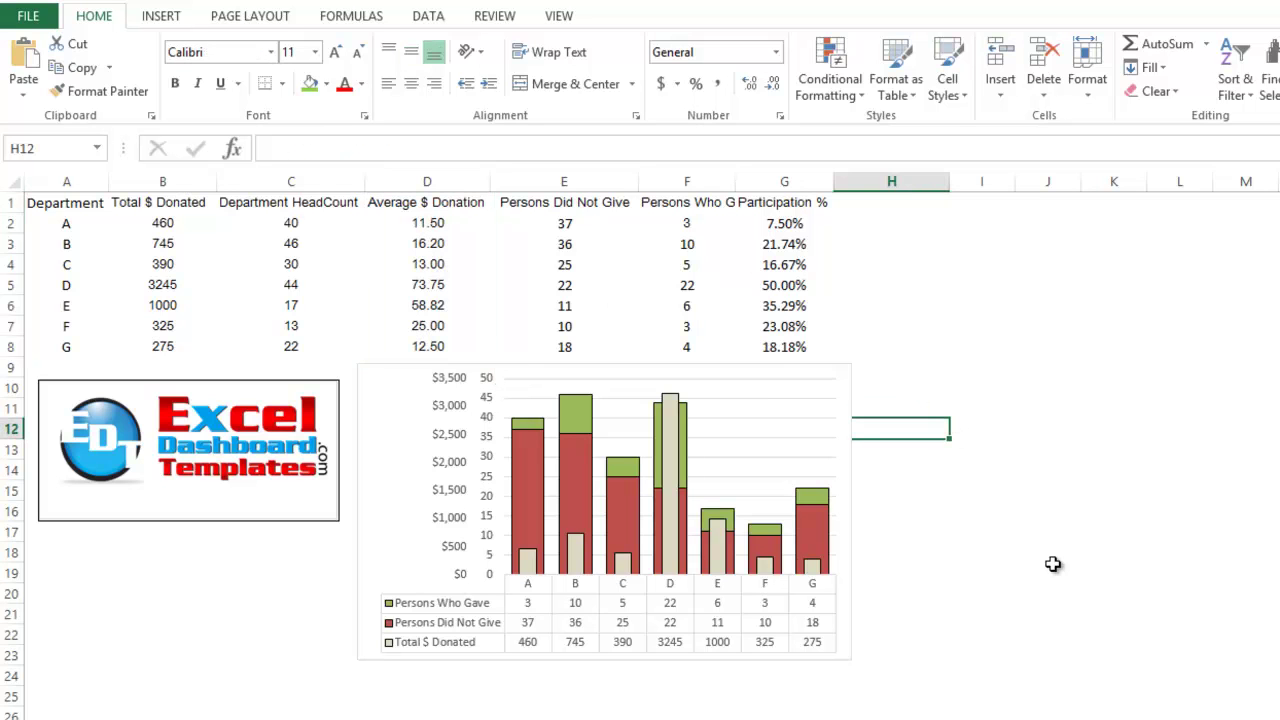
key("ctrl+End")
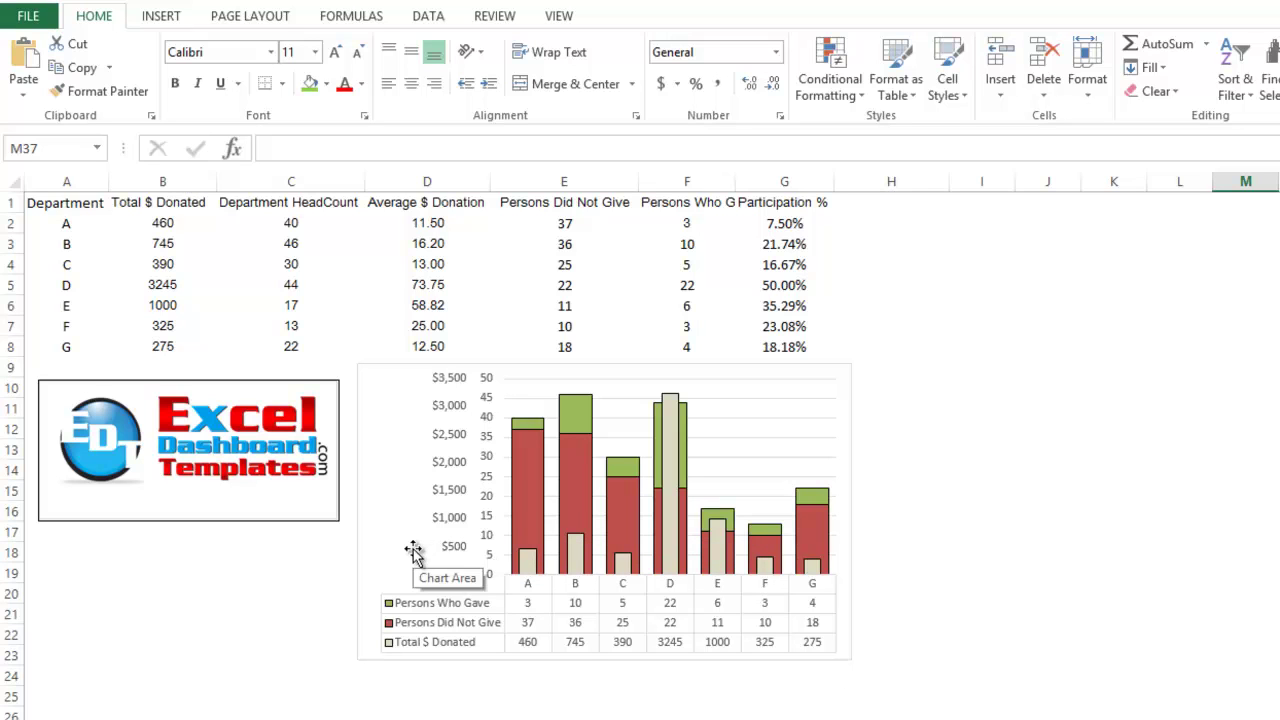
Inspect the existing chart's givers, non-givers and Total $ Donated series and its data table.
left_click(543, 488)
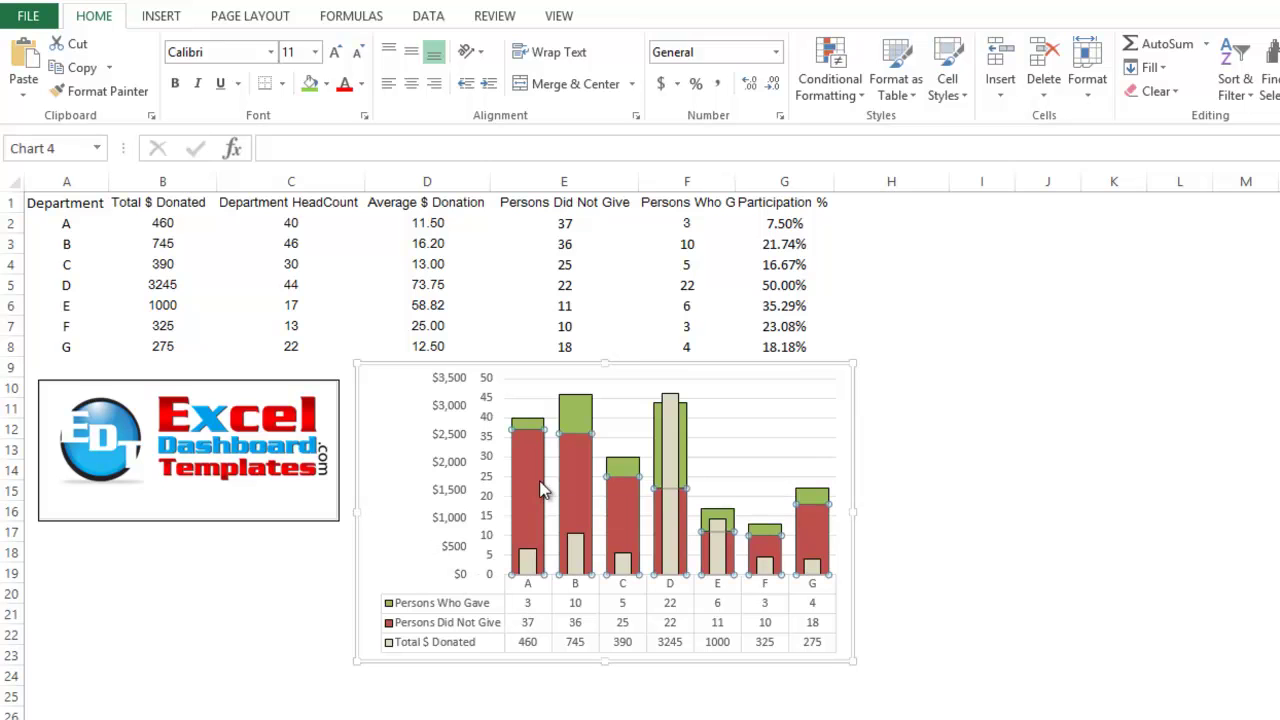
left_click(539, 424)
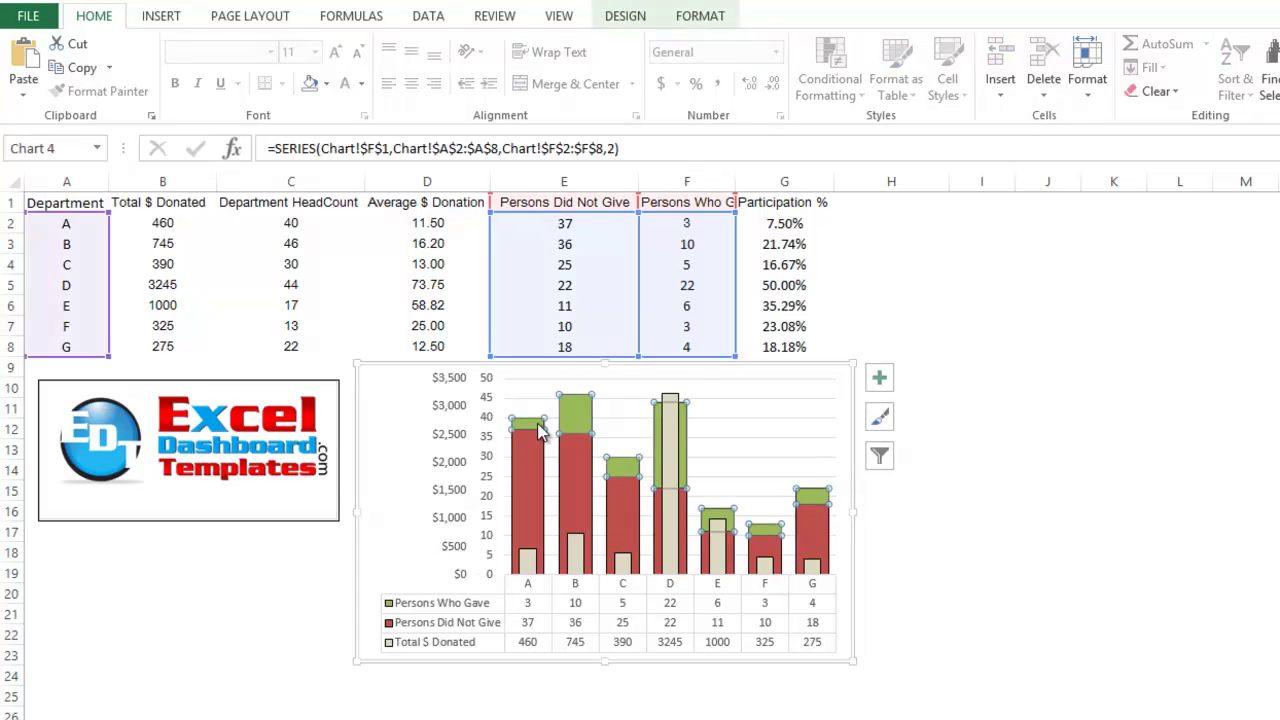
left_click(530, 566)
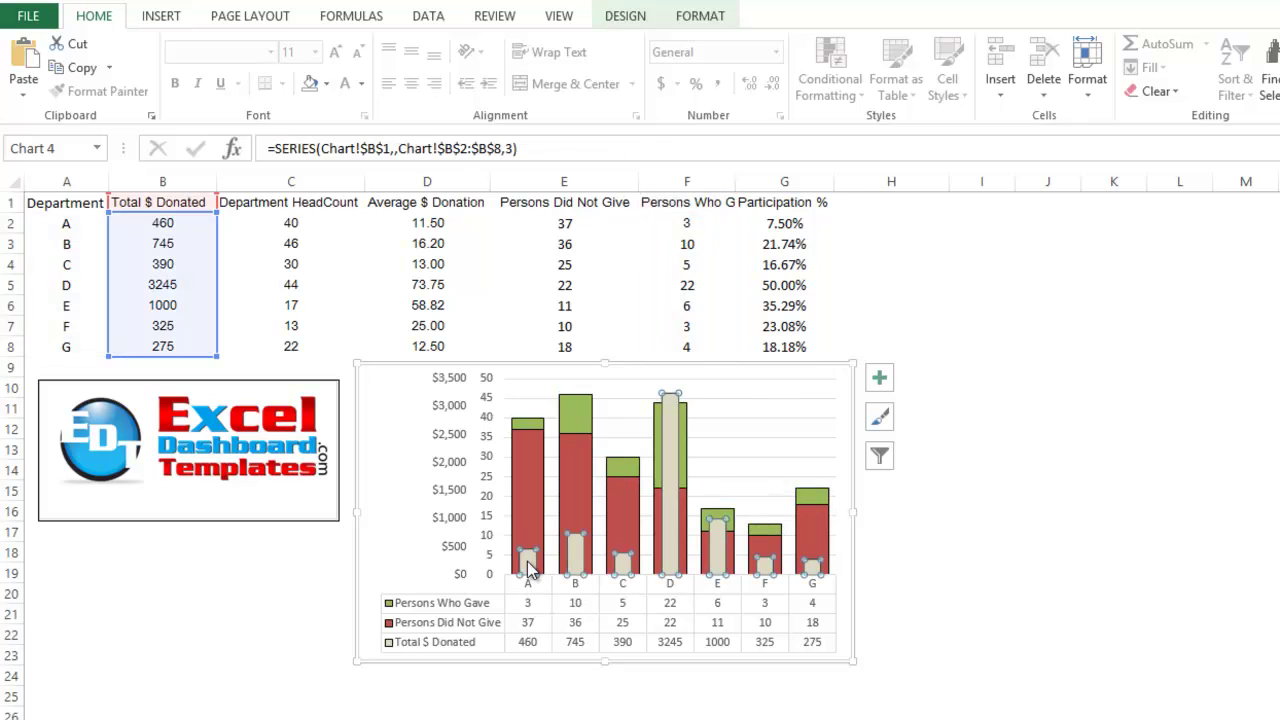
left_click(528, 640)
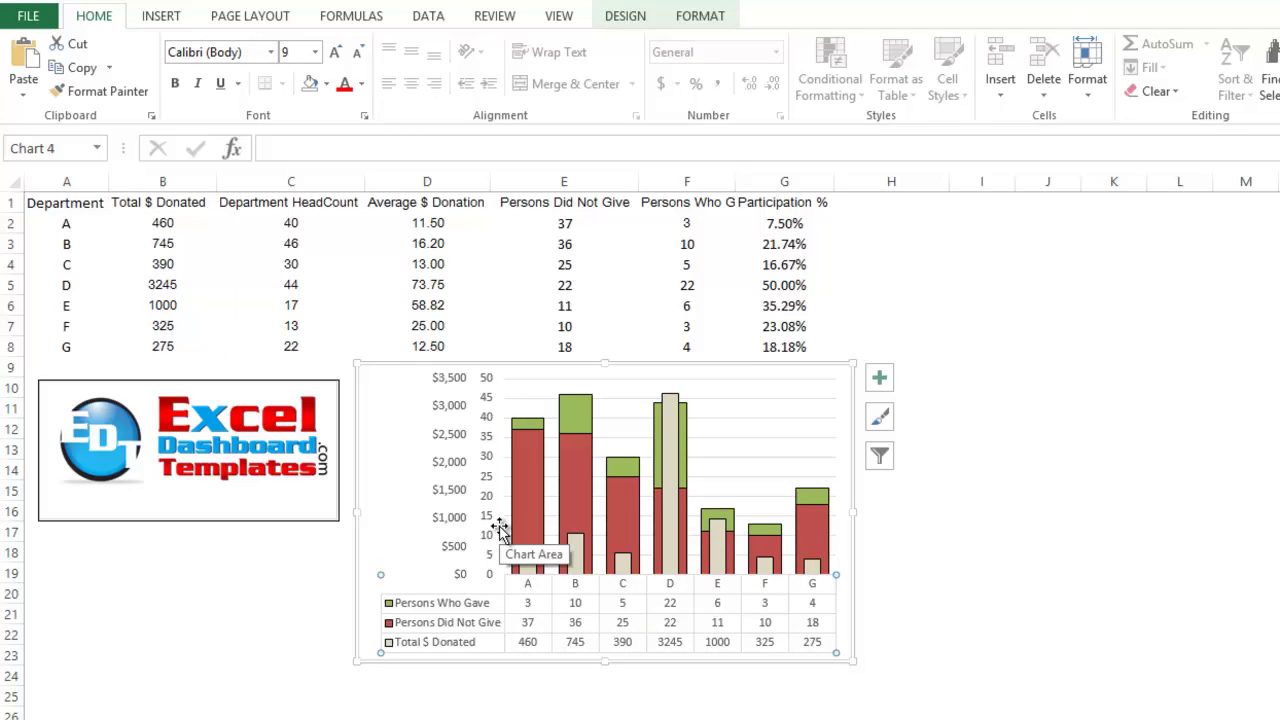
left_click(680, 708)
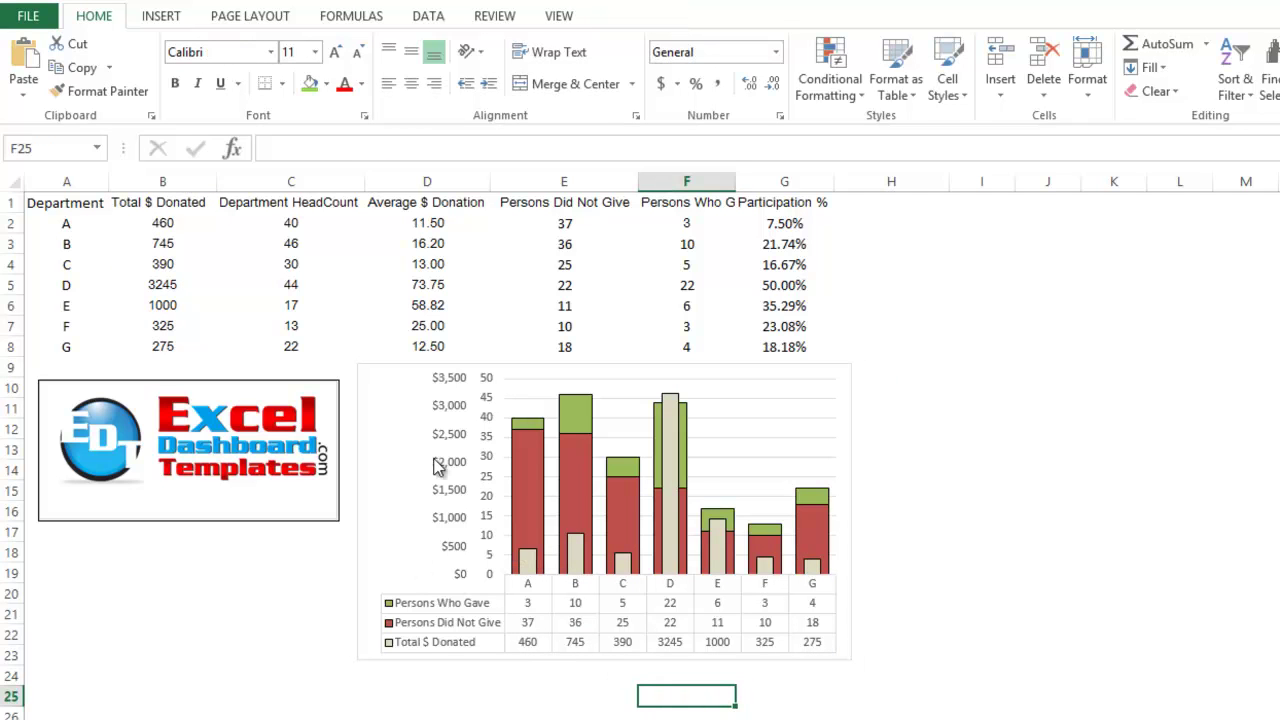
Move the finished chart over columns I–M, then select Department, Total $ Donated, non-giver and giver columns.
left_click_drag(424, 371, 939, 235)
left_click(288, 285)
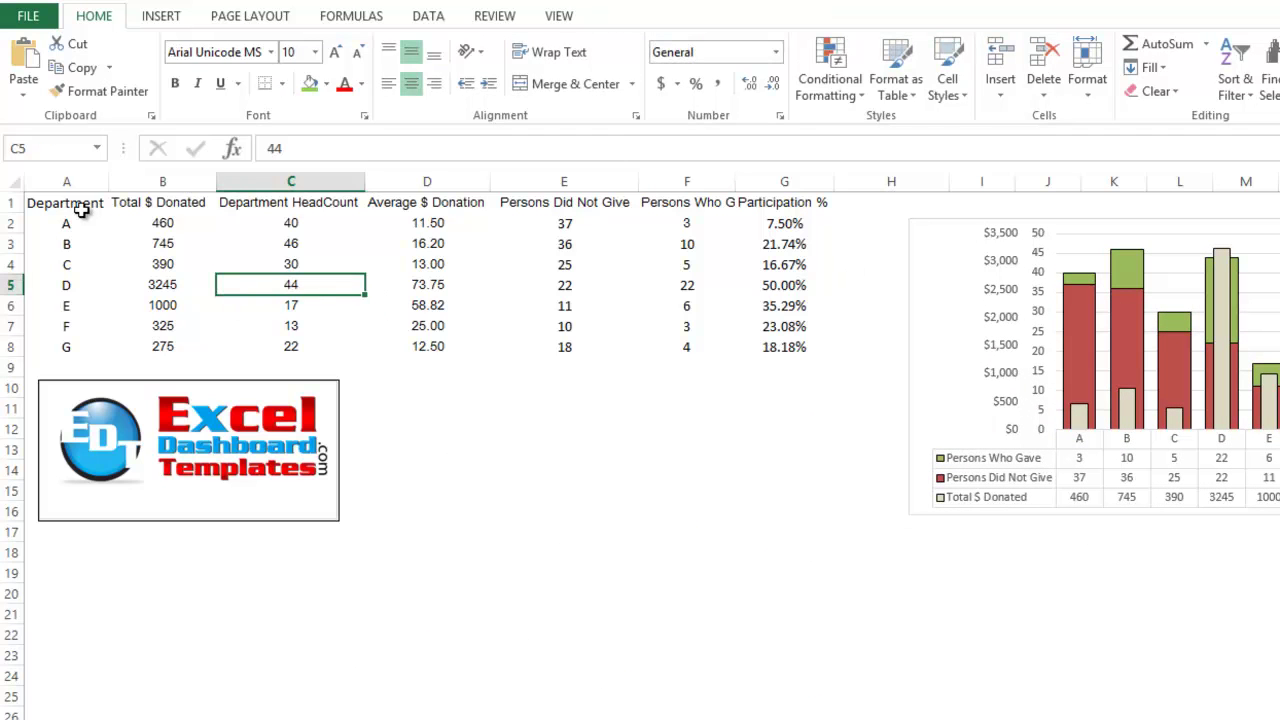
left_click_drag(62, 203, 66, 348)
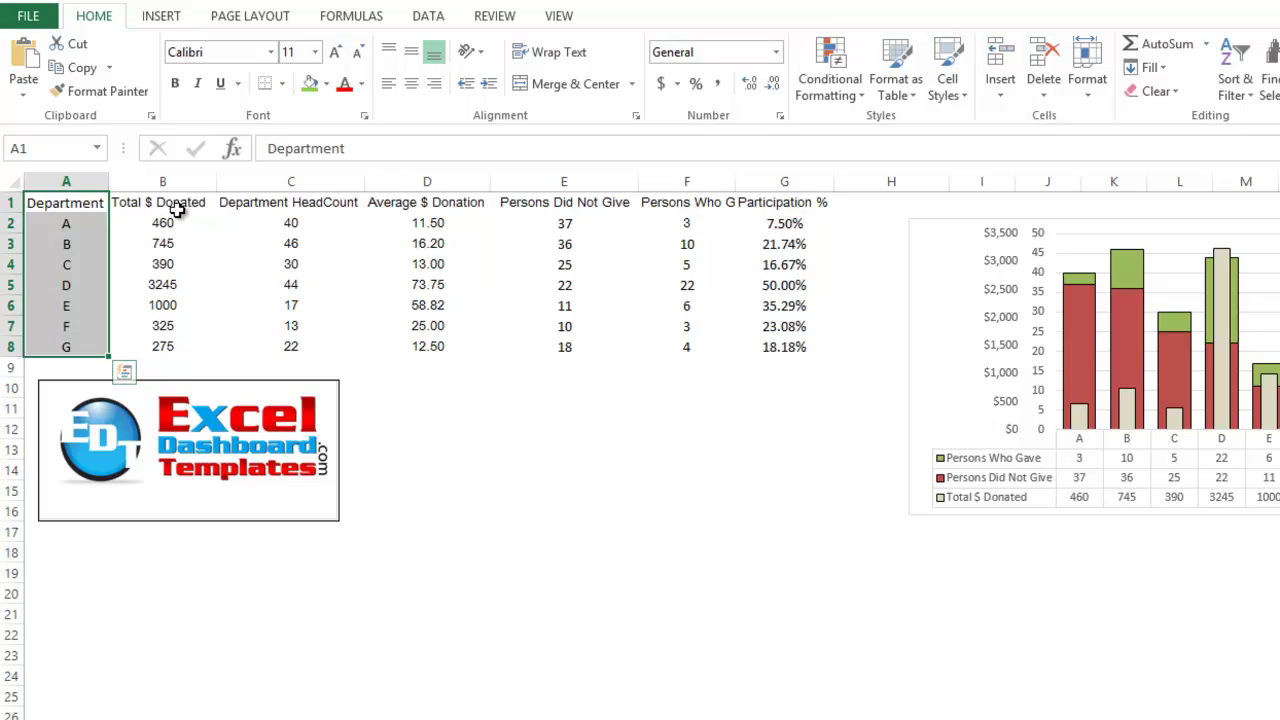
left_click_drag(168, 204, 171, 347)
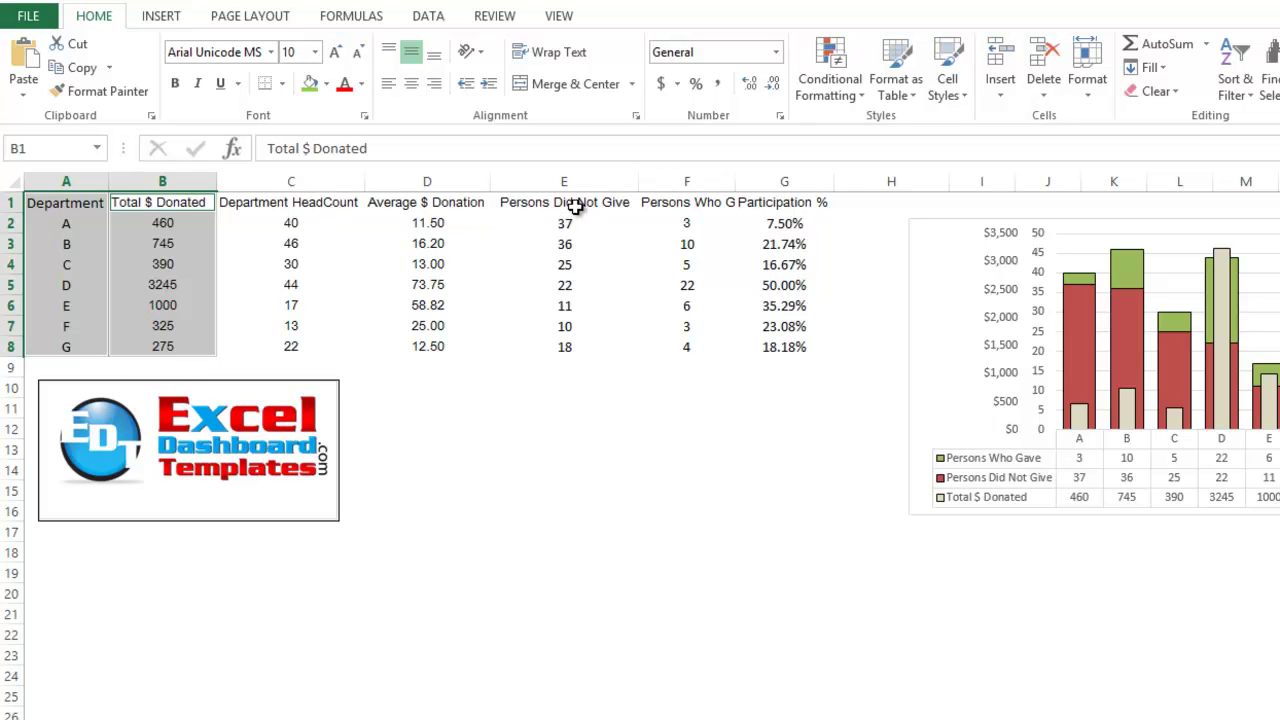
left_click_drag(575, 205, 660, 351)
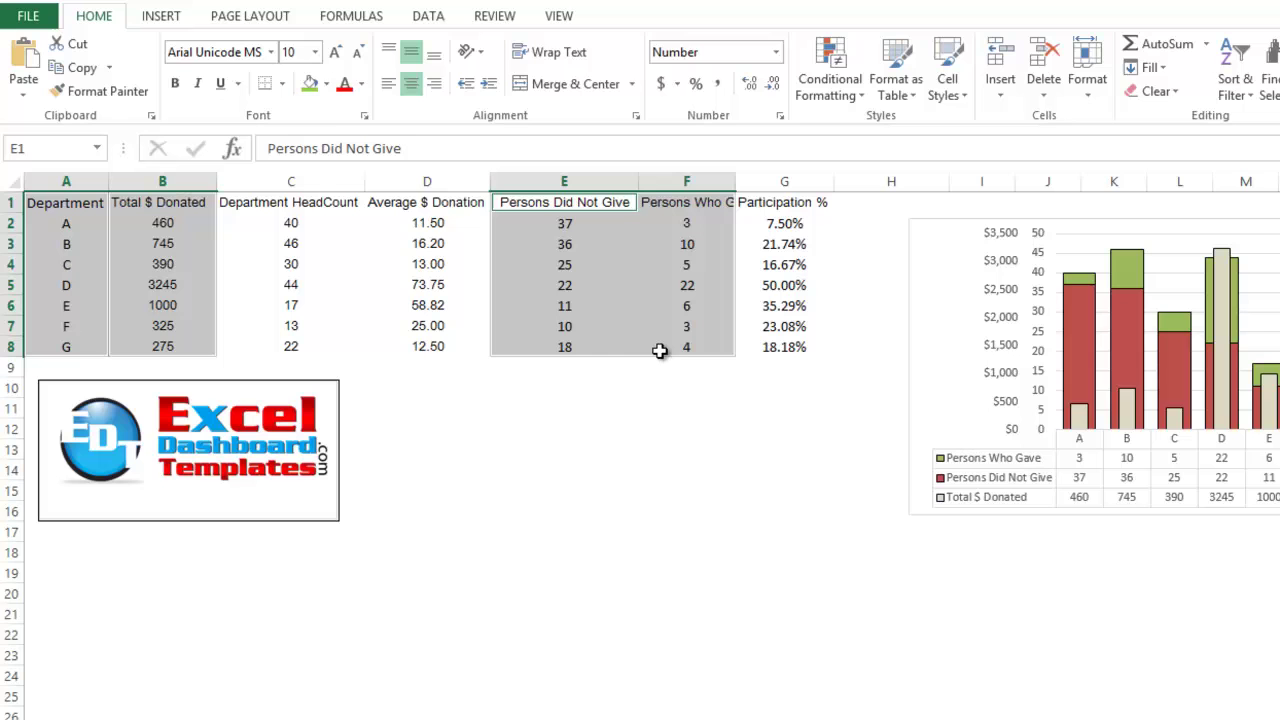
Insert a stacked column chart from the selection and place it below the table.
left_click(163, 16)
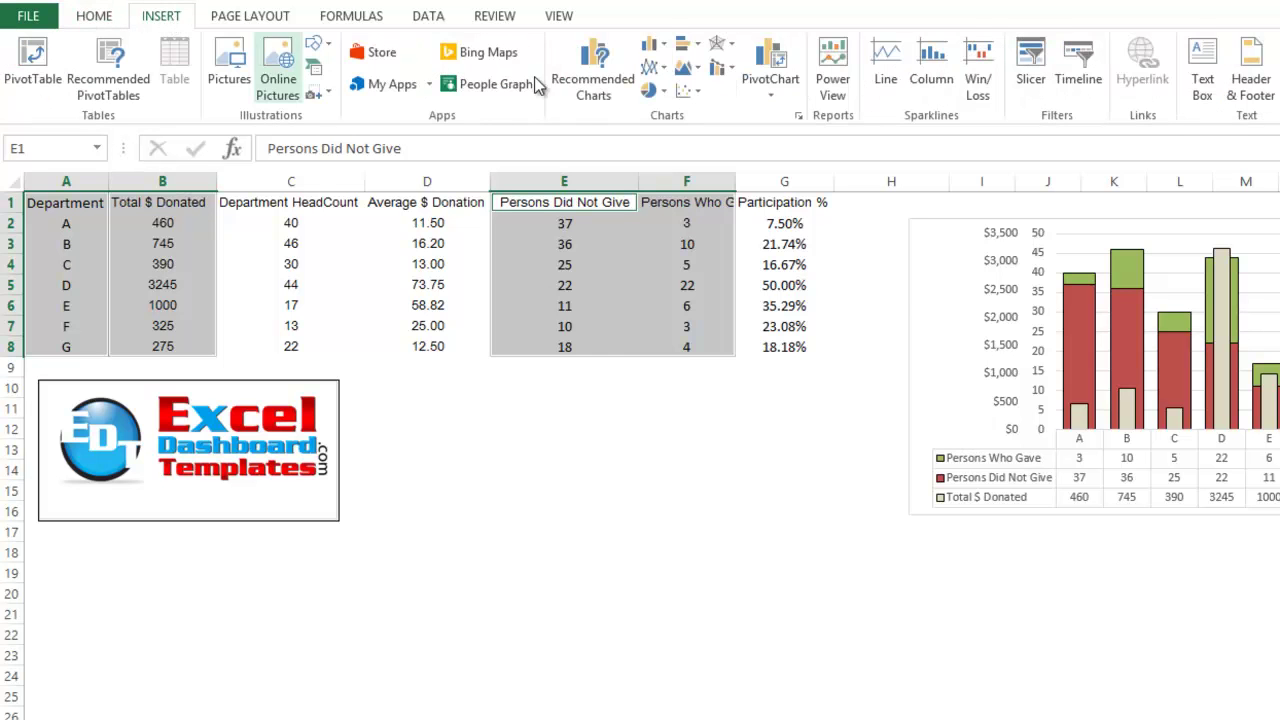
left_click(666, 44)
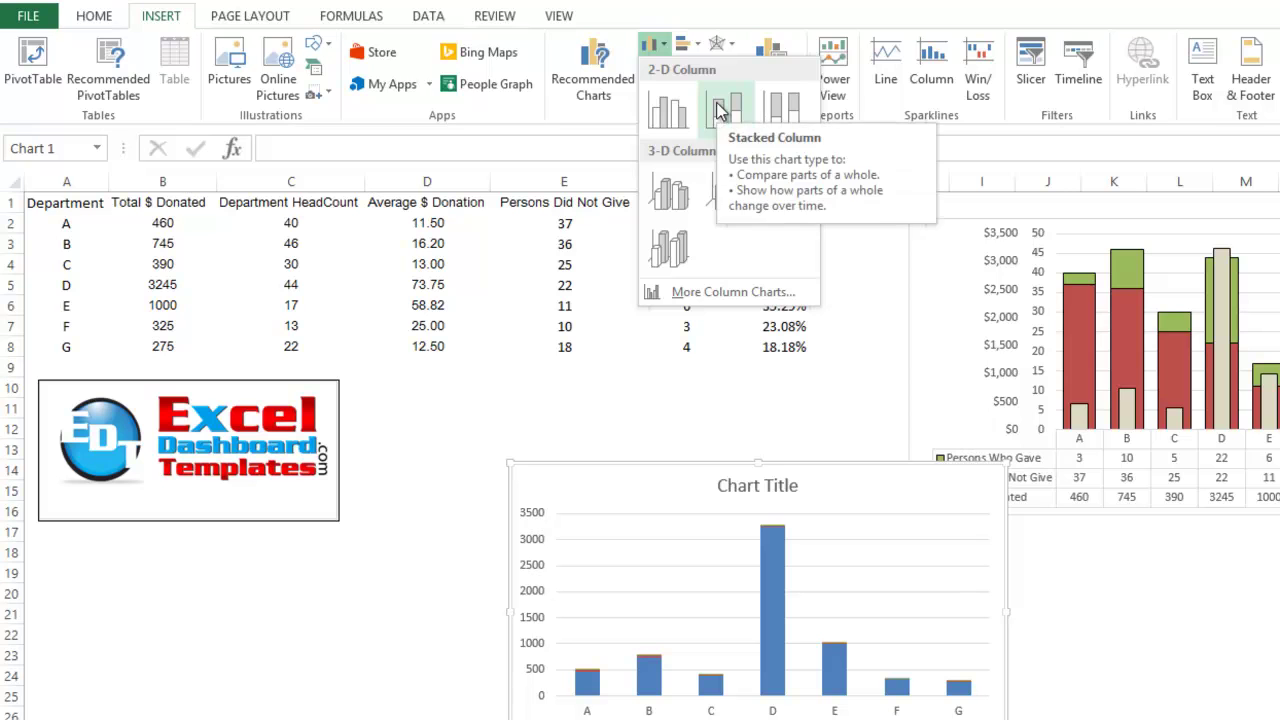
left_click(722, 110)
left_click_drag(680, 471, 543, 371)
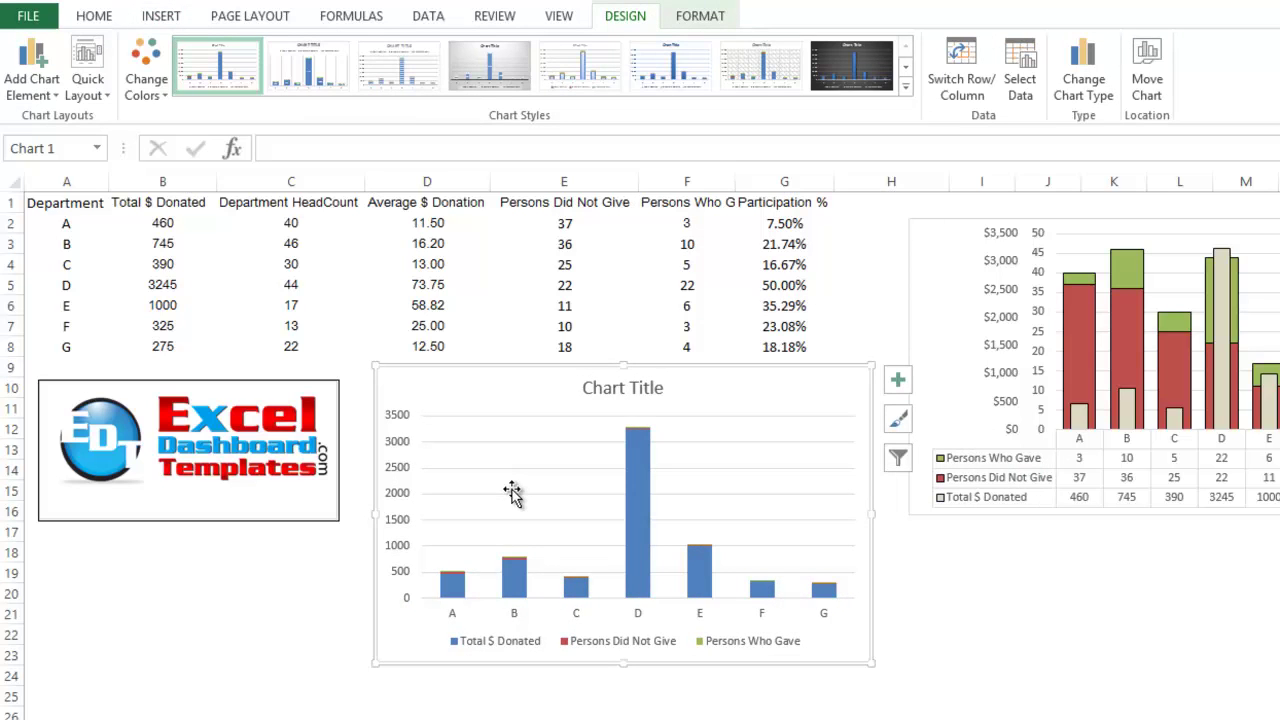
Plot the new chart's Total $ Donated series on a secondary axis running 0 to 3500.
left_click(512, 590)
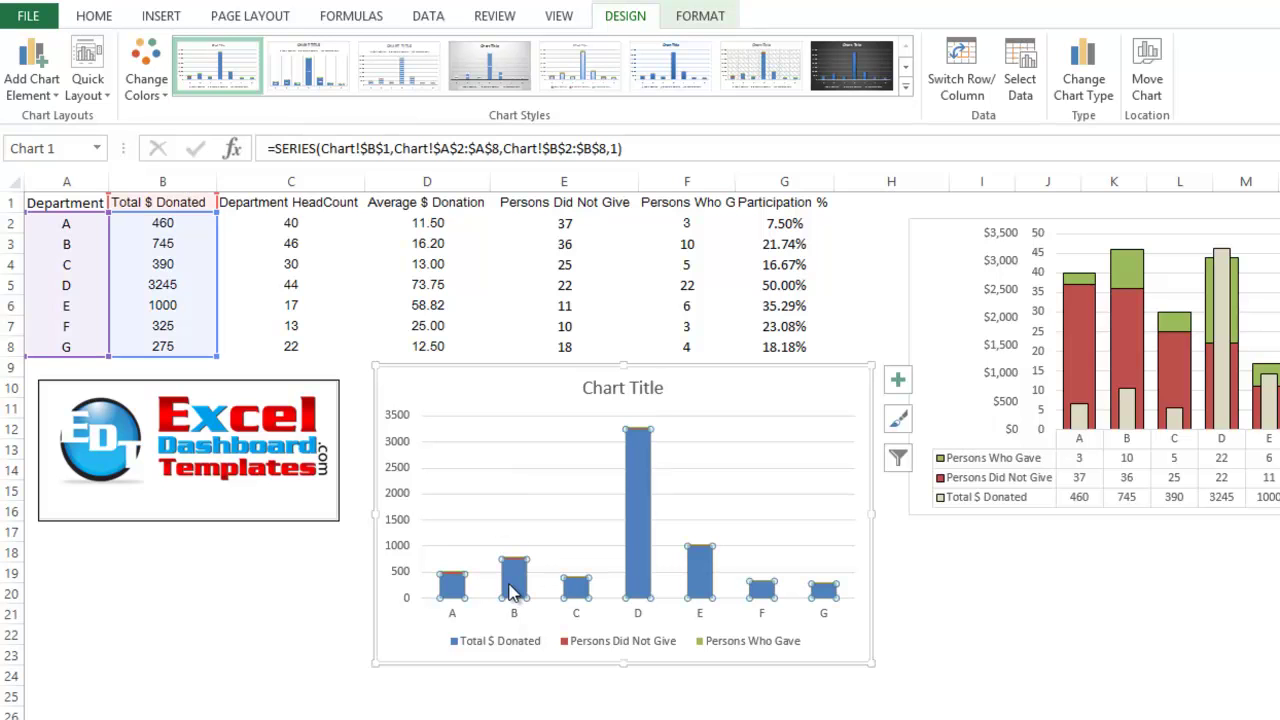
right_click(512, 590)
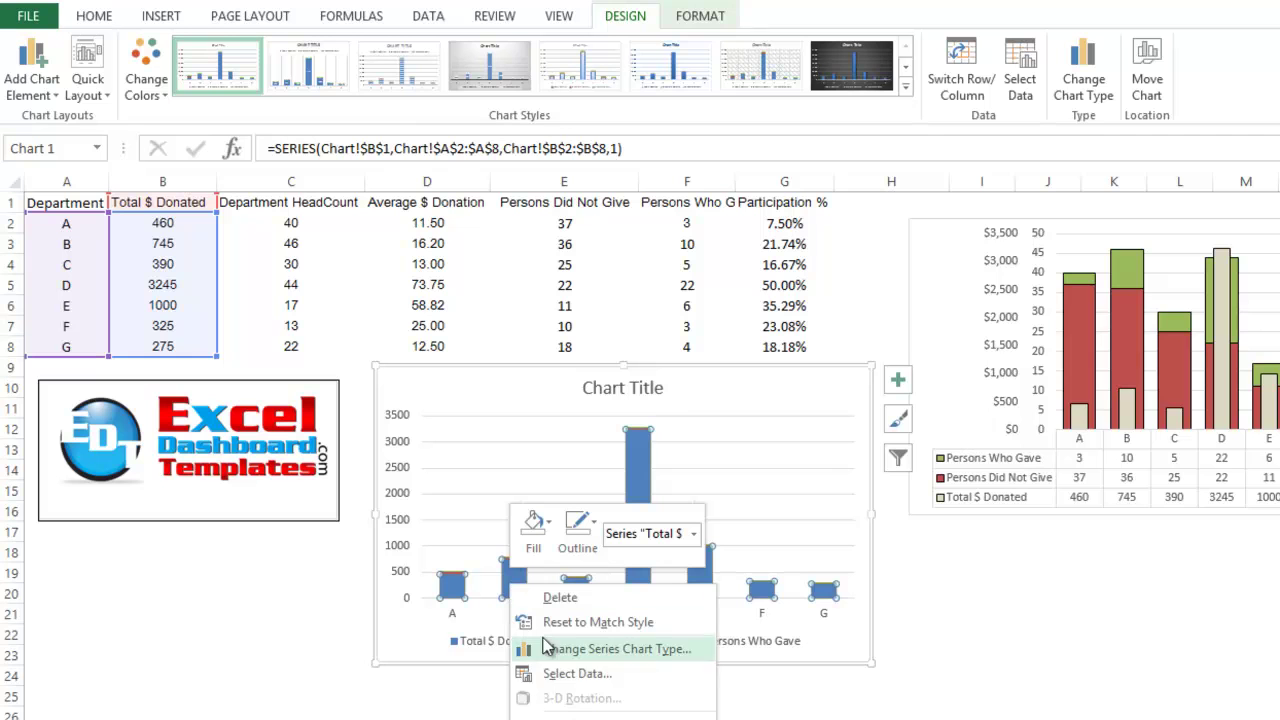
left_click(590, 673)
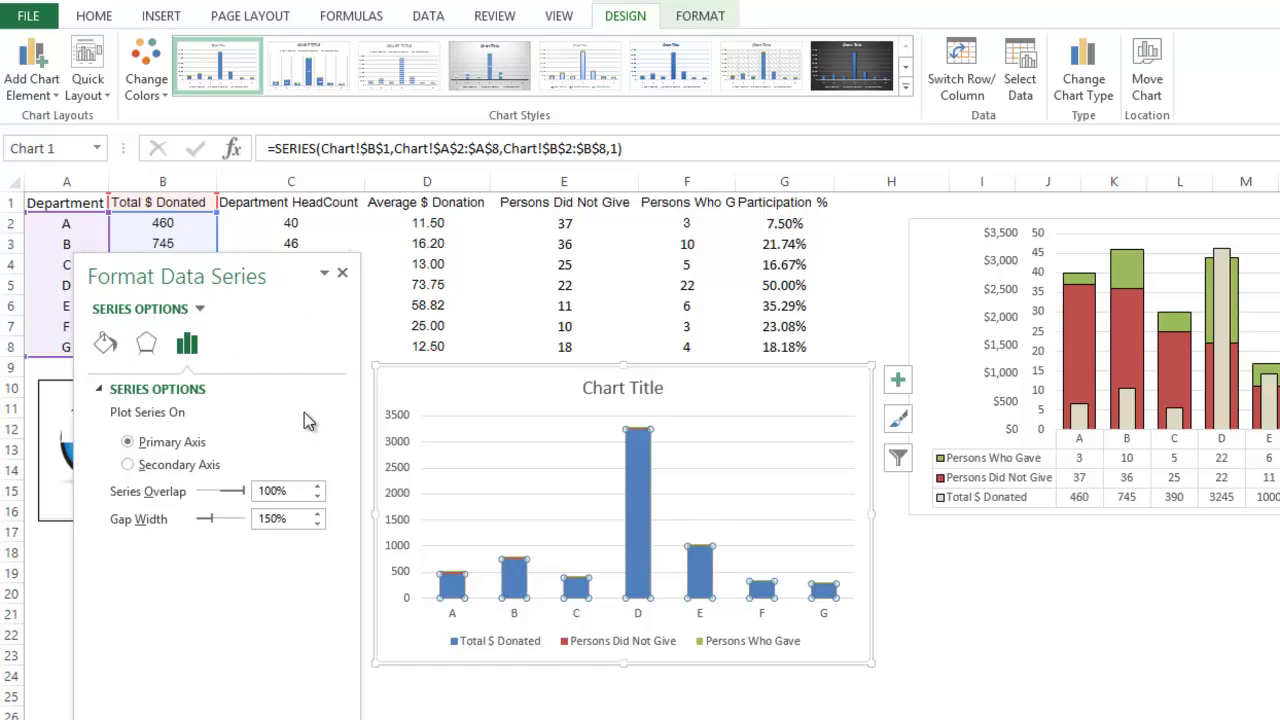
left_click(172, 466)
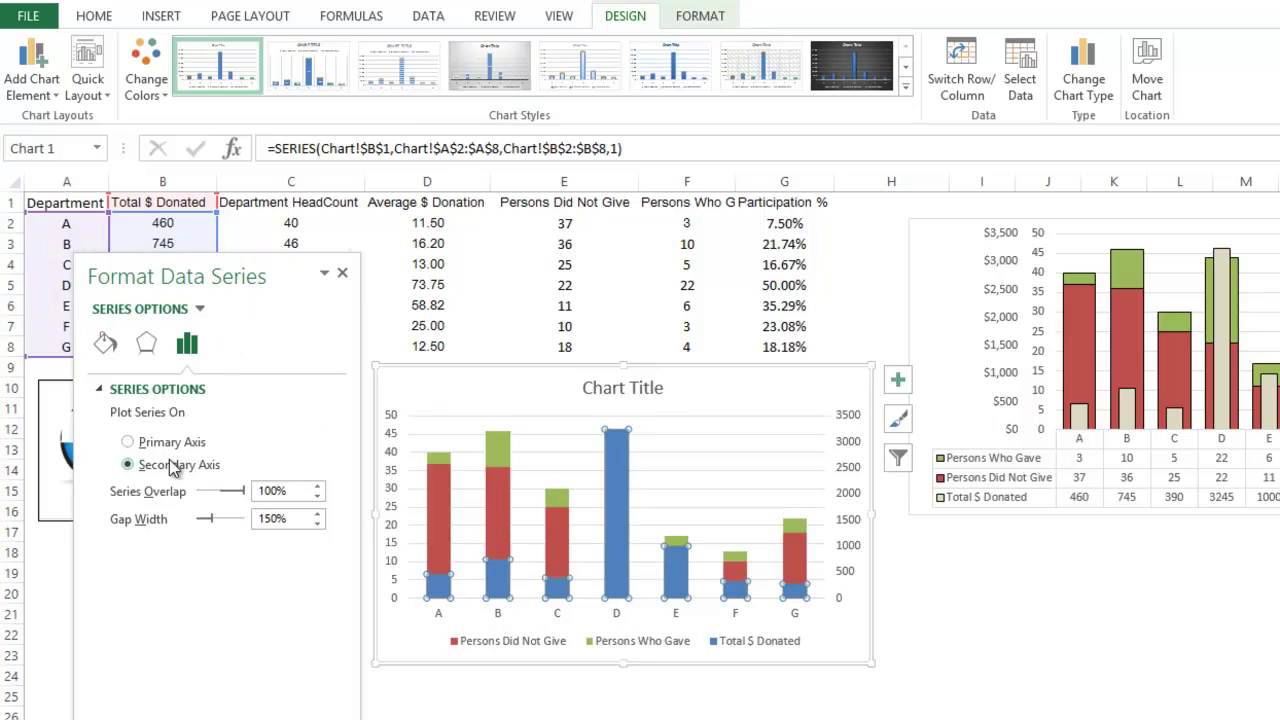
left_click(342, 272)
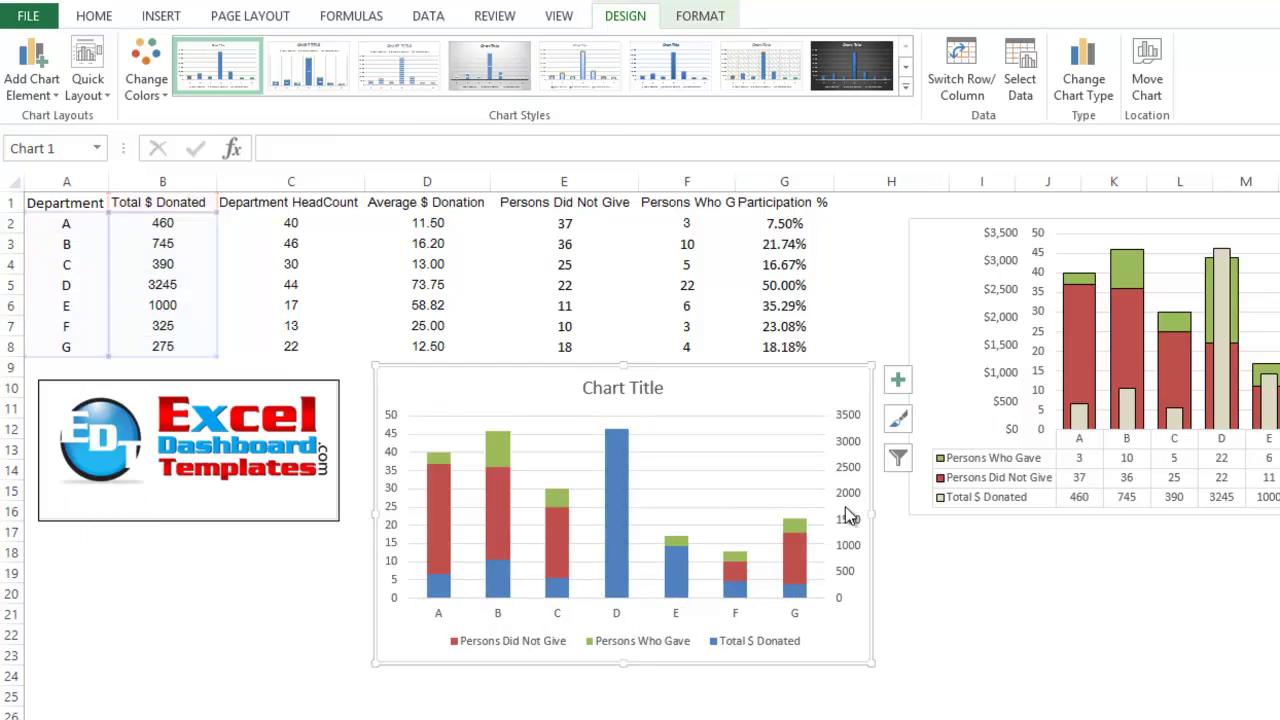
left_click(903, 552)
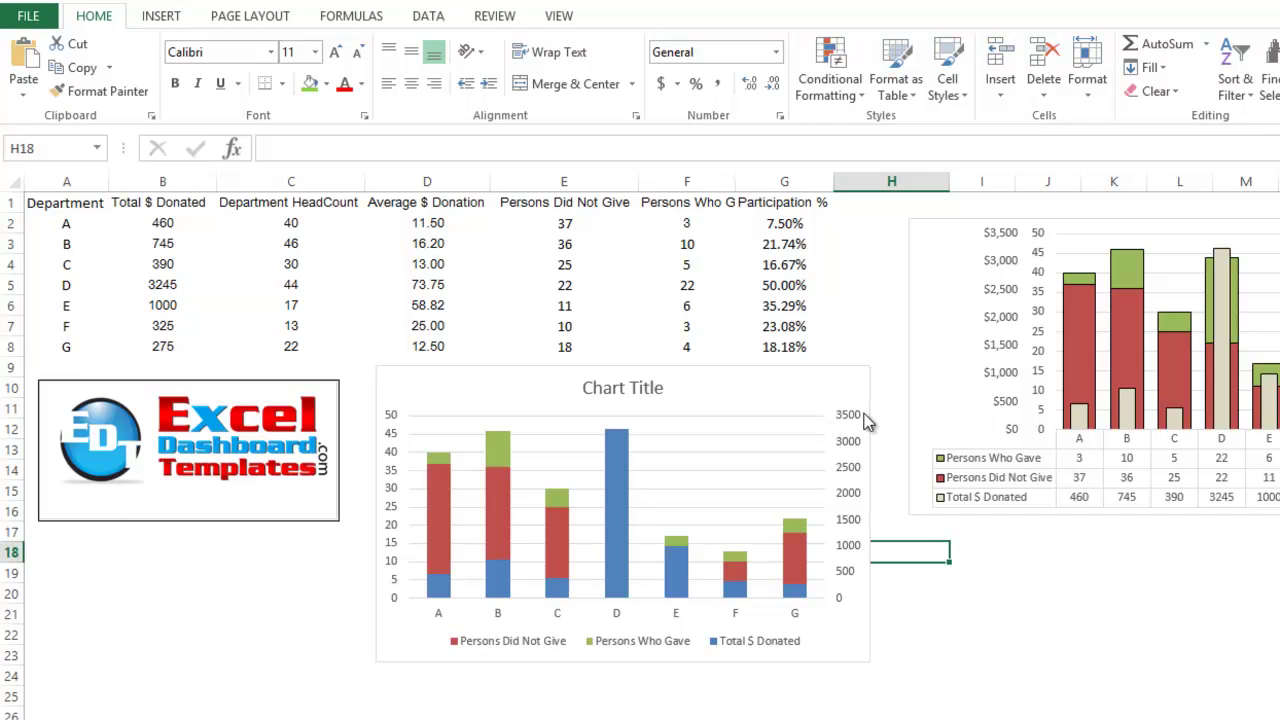
left_click(855, 418)
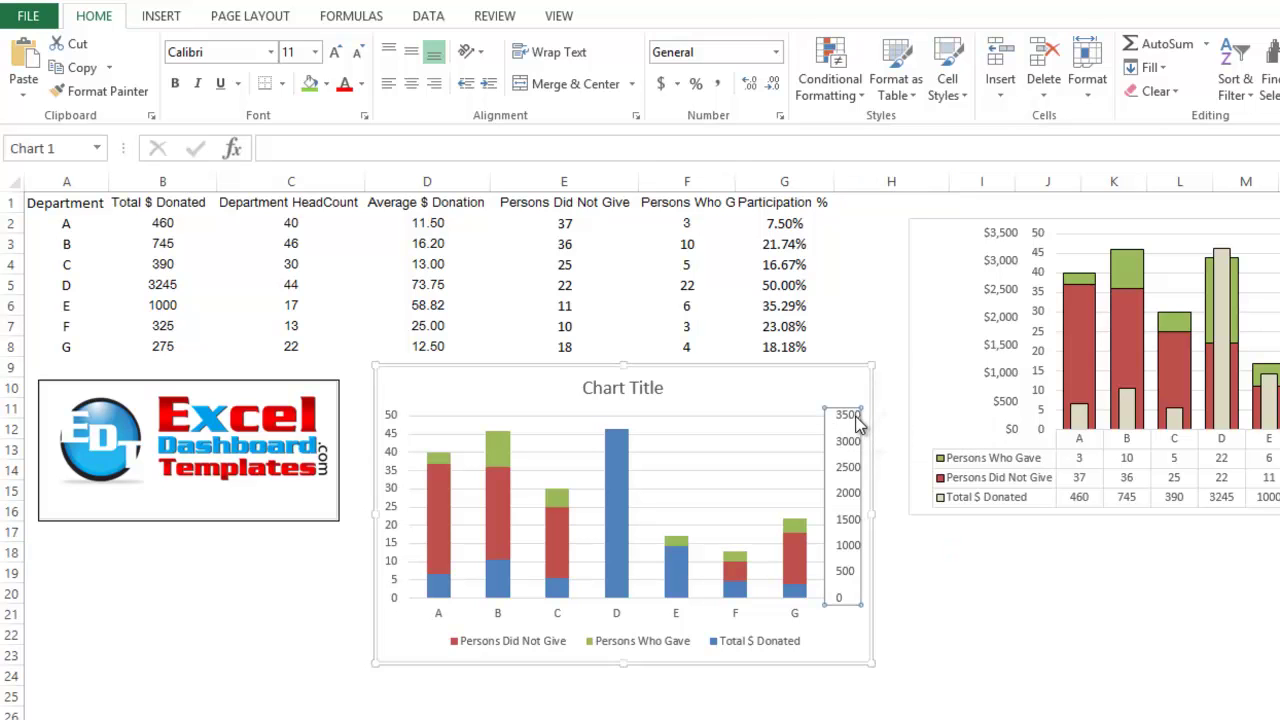
left_click(823, 308)
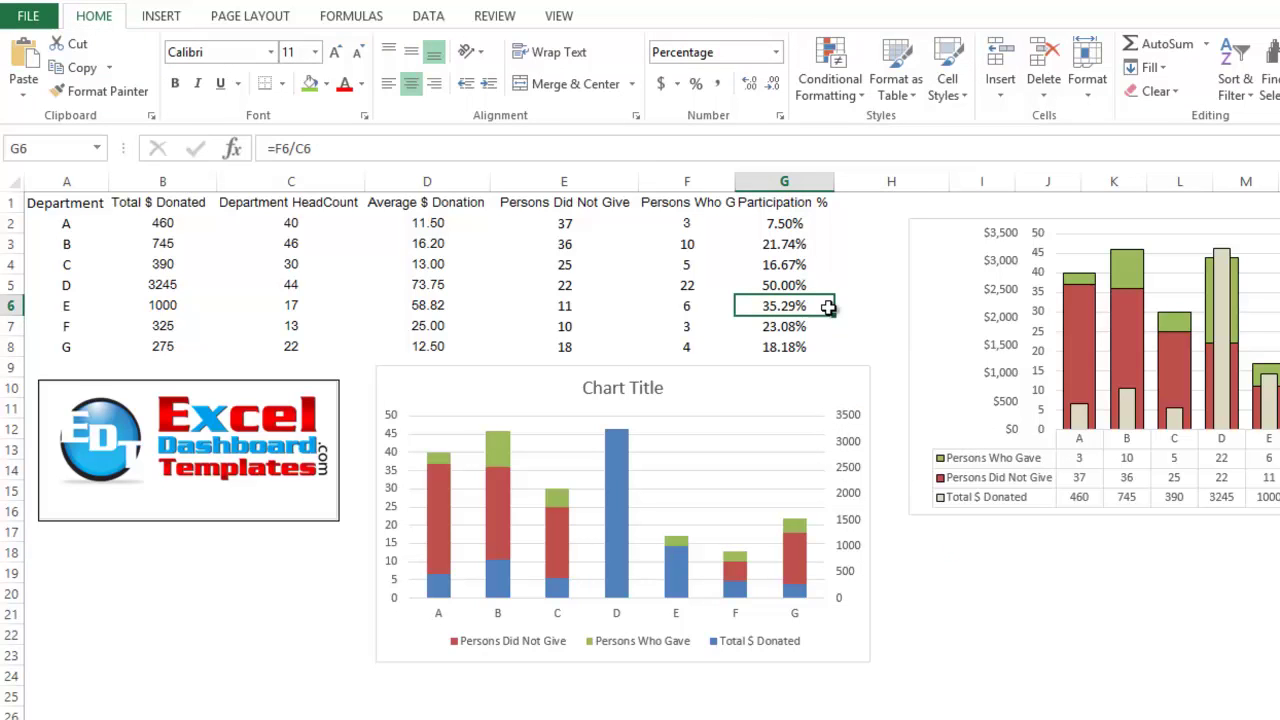
Format B2:B8 as accounting currency with zero decimal places.
left_click(147, 229)
left_click_drag(147, 229, 151, 337)
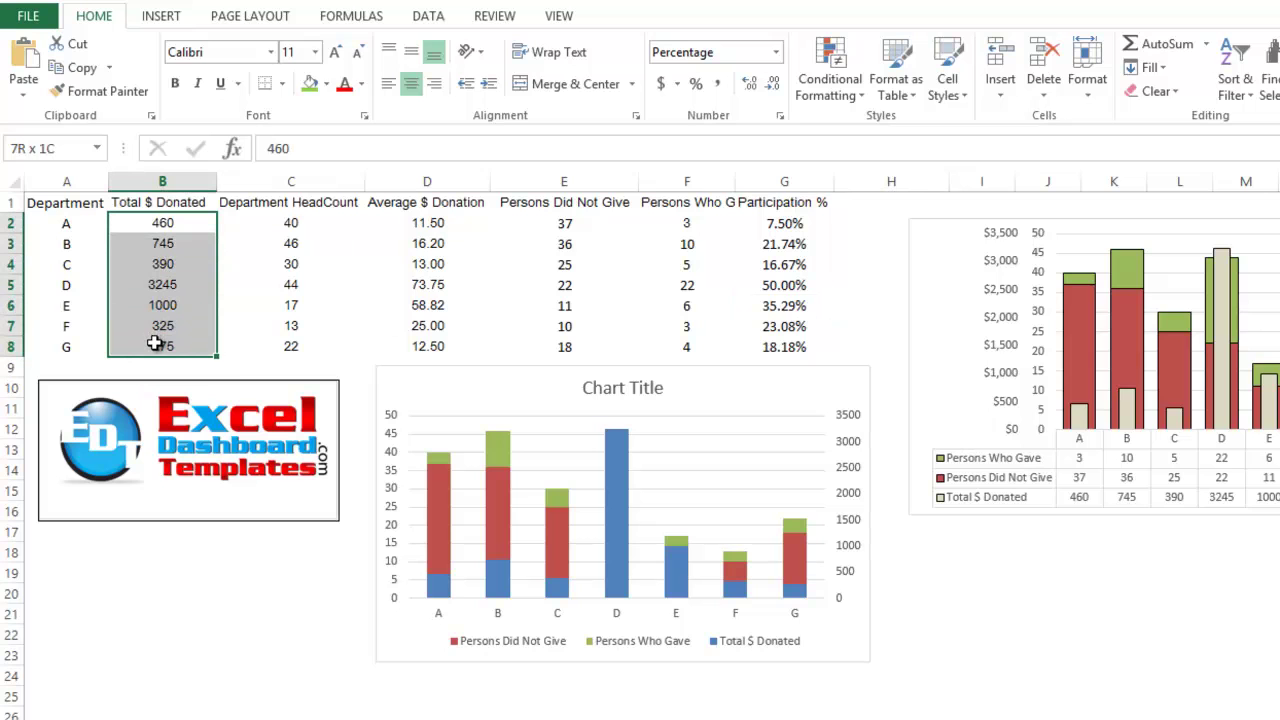
left_click(661, 86)
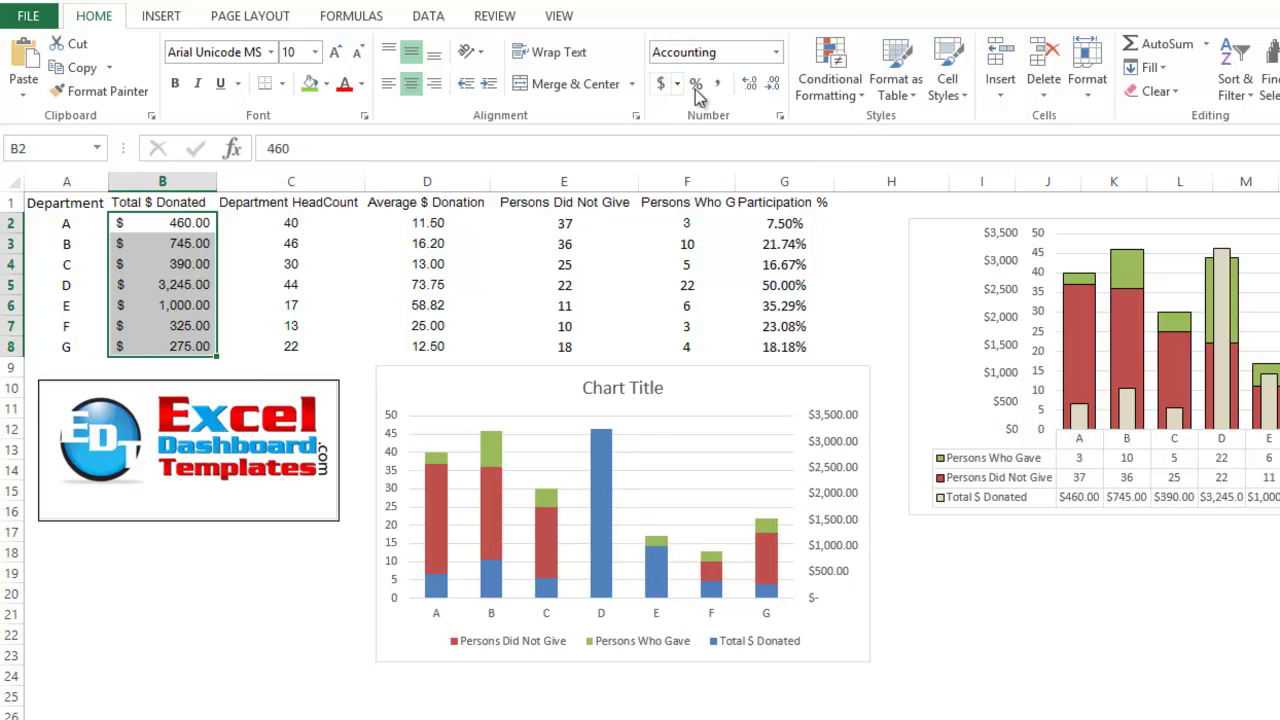
left_click(774, 85)
left_click(774, 85)
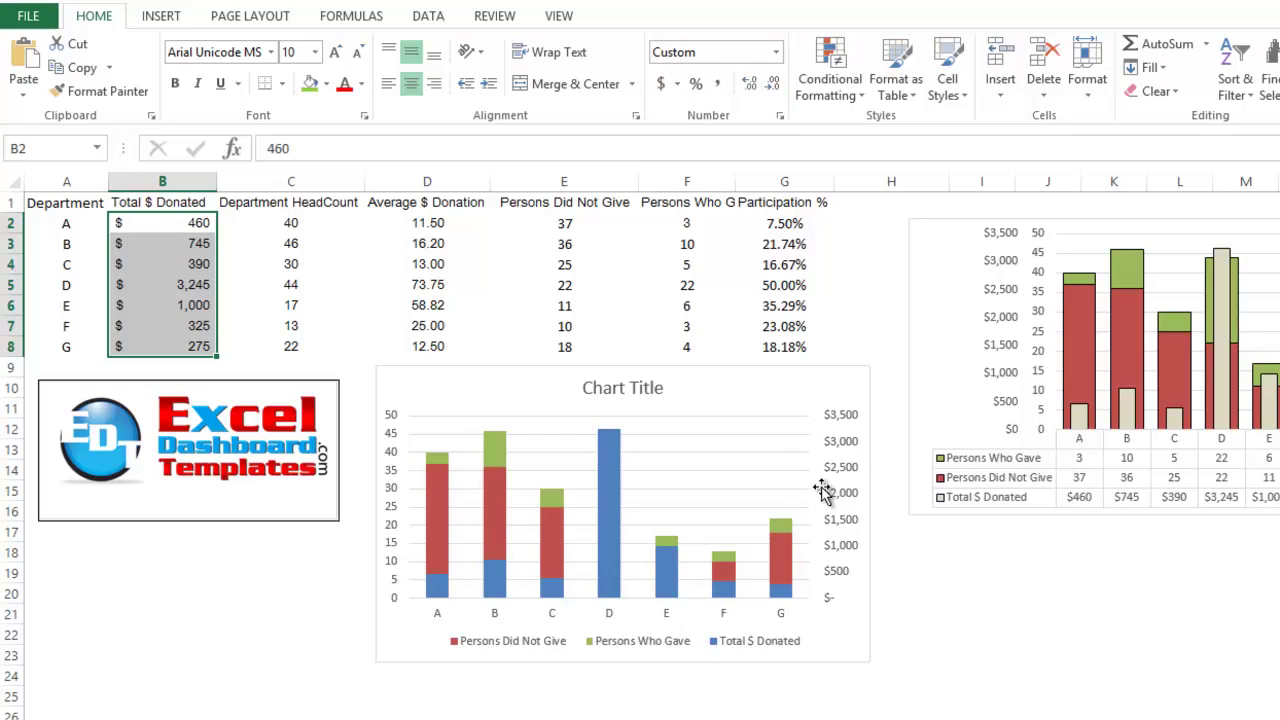
mouse_move(616, 528)
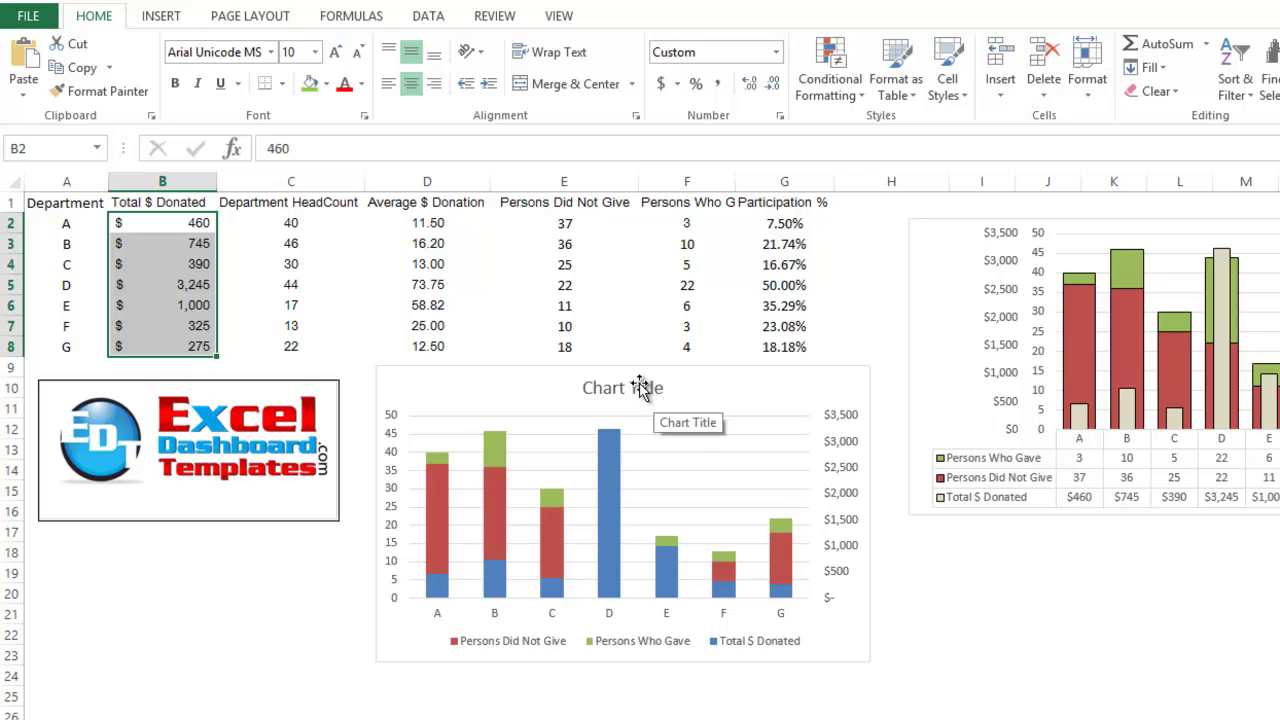
Add a data table with legend keys to the new chart and enlarge the chart up and left.
left_click(698, 392)
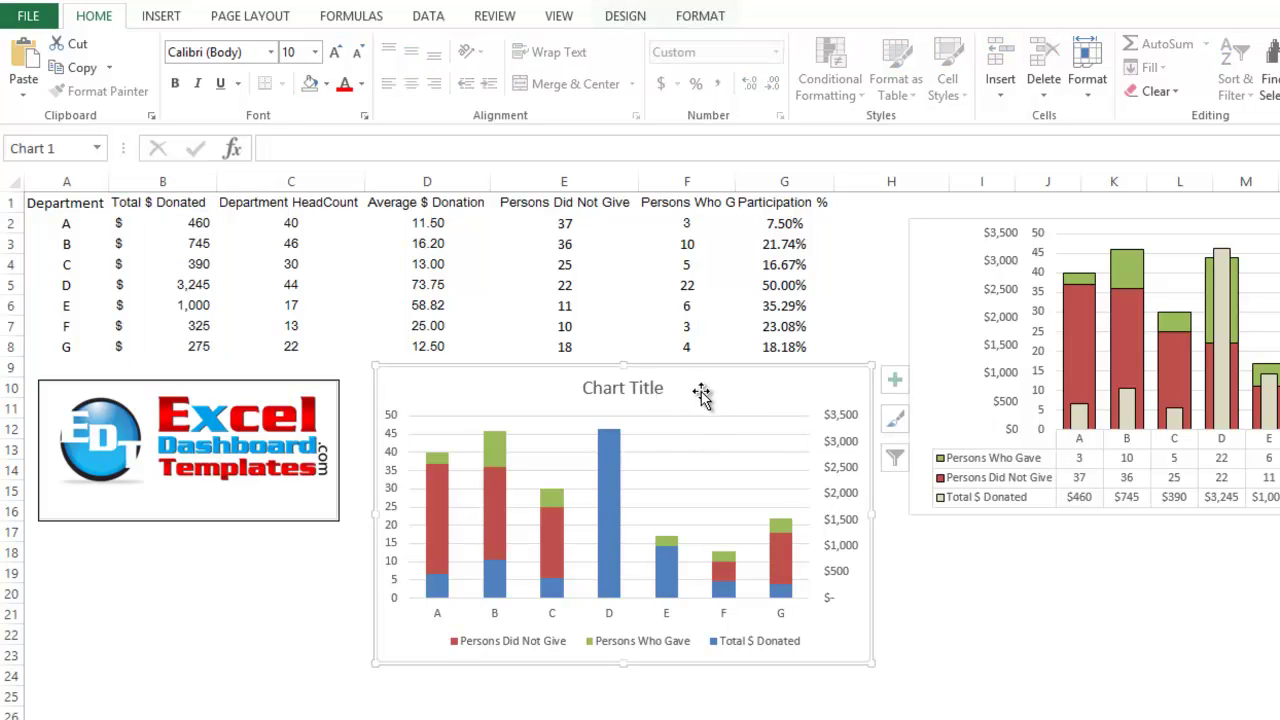
left_click(628, 16)
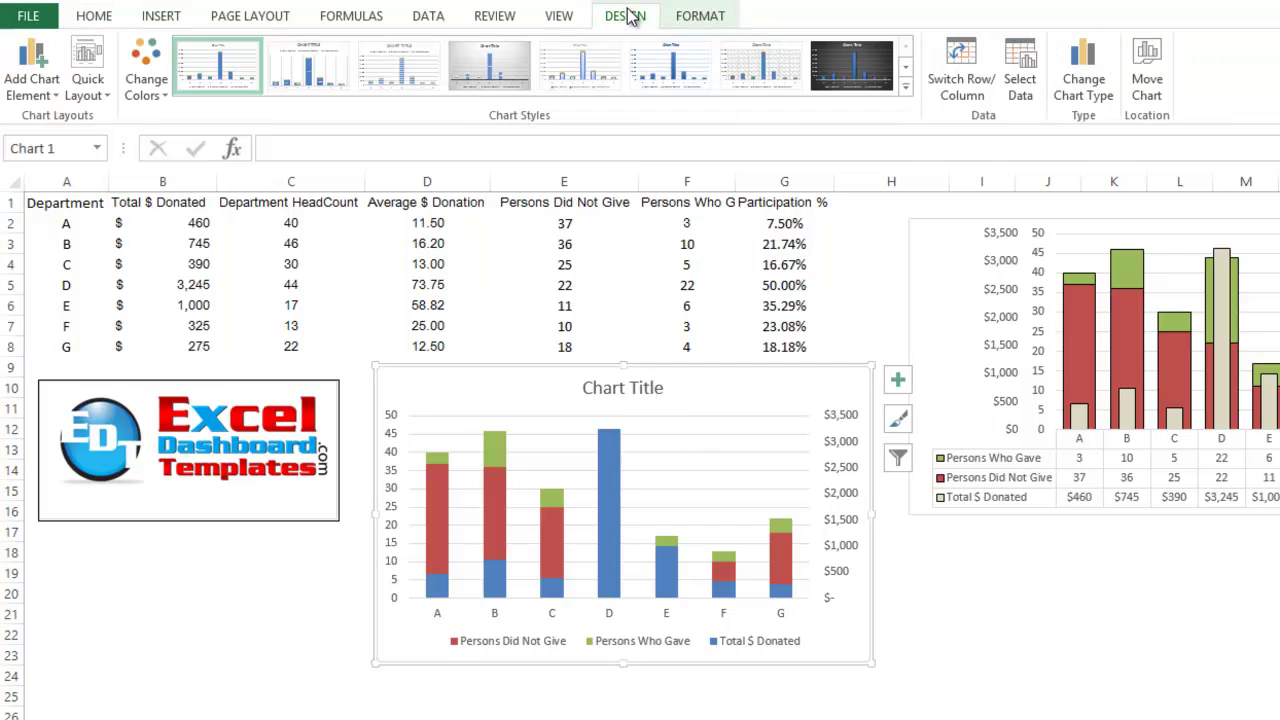
left_click(46, 93)
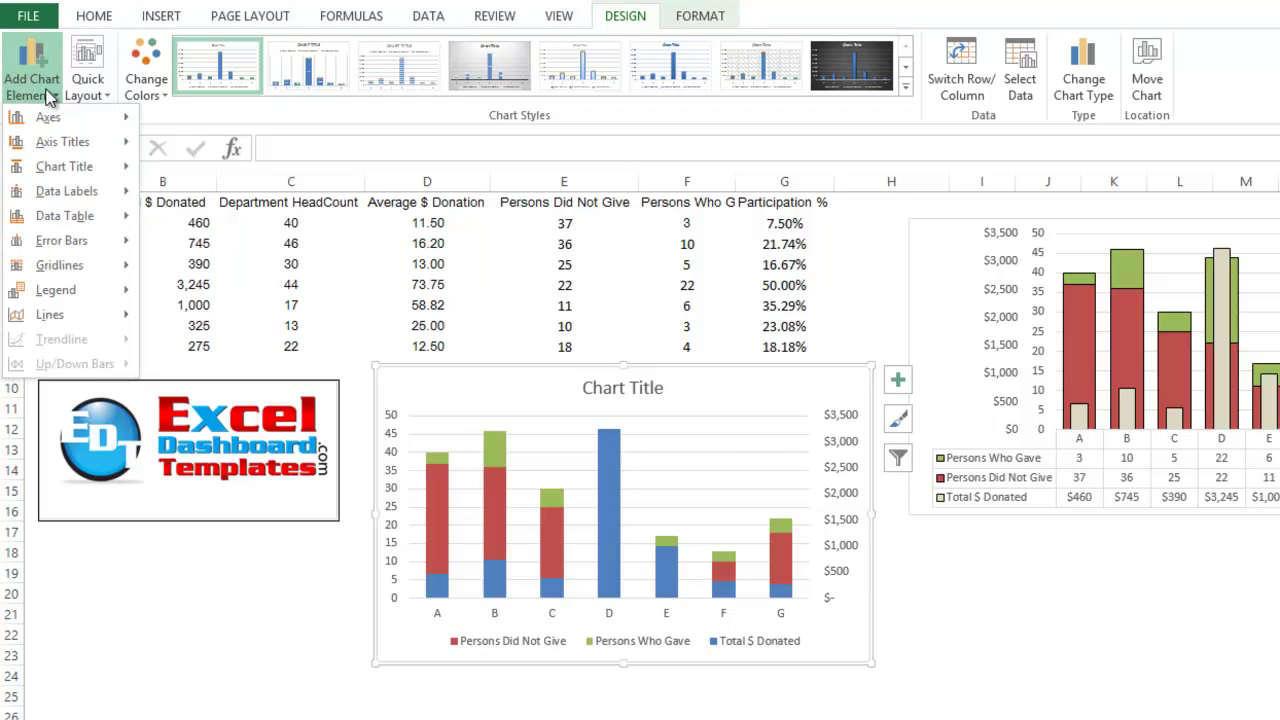
mouse_move(80, 222)
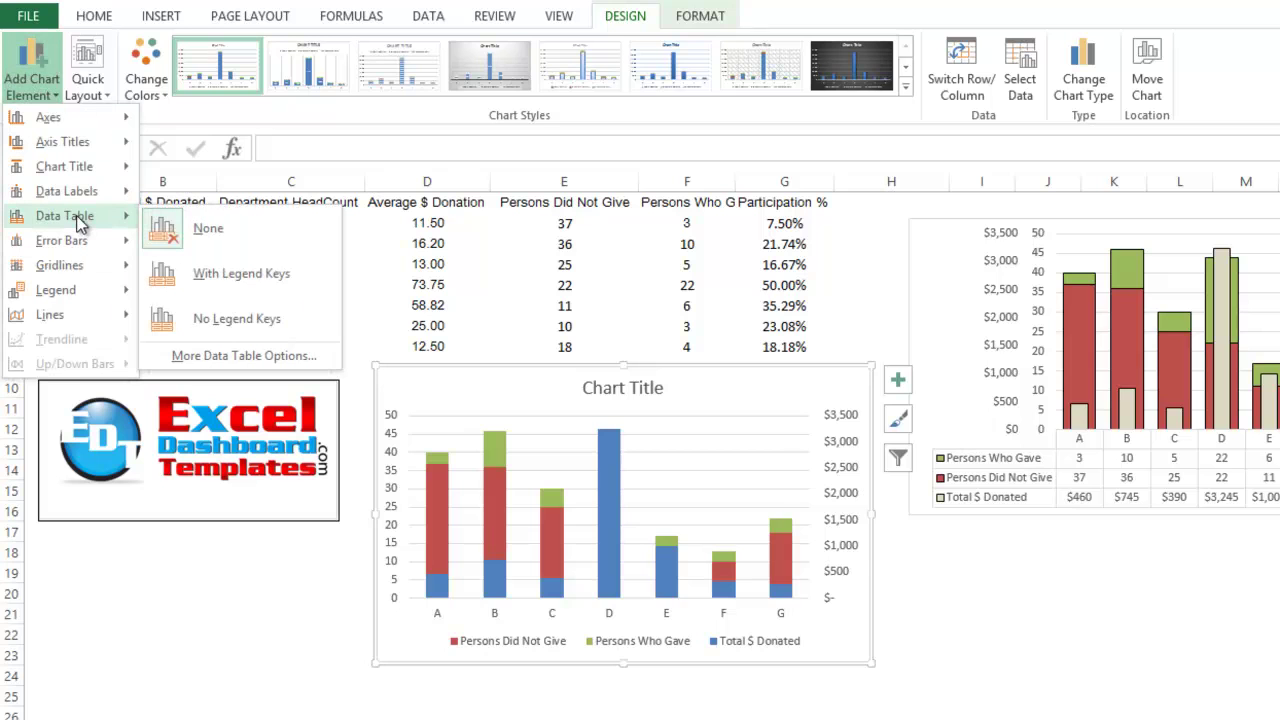
left_click(280, 278)
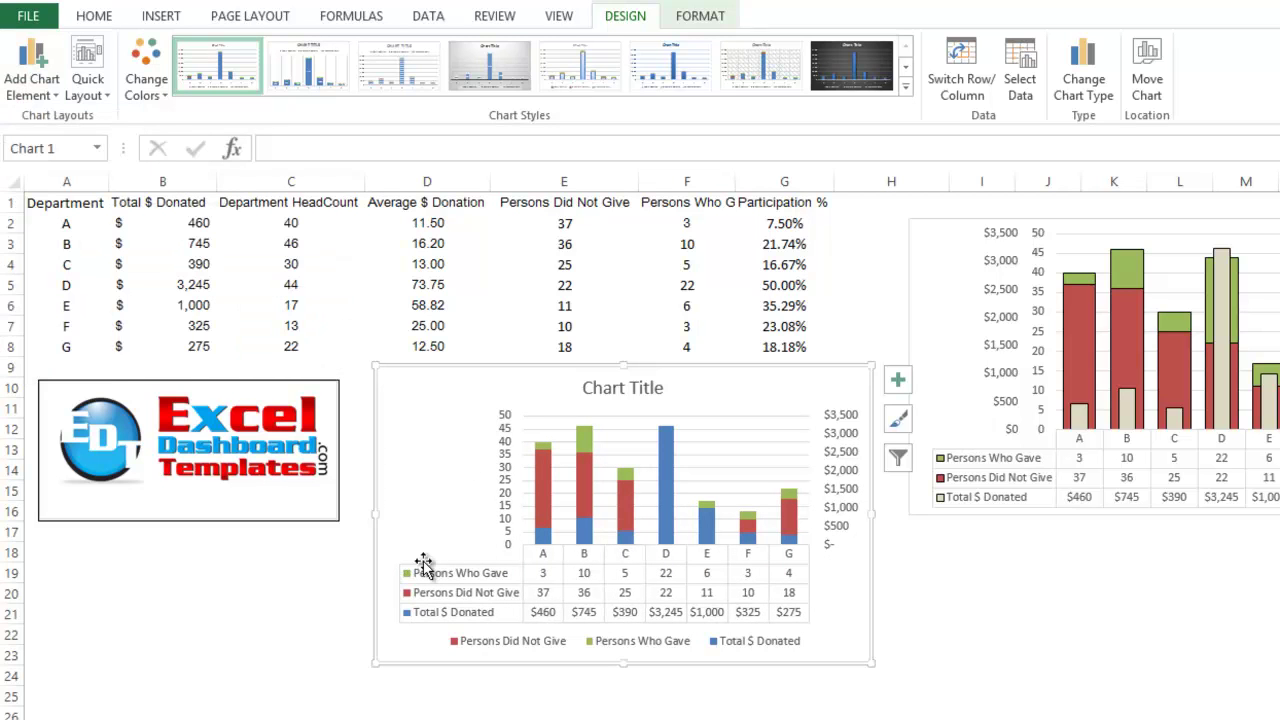
left_click_drag(373, 366, 351, 245)
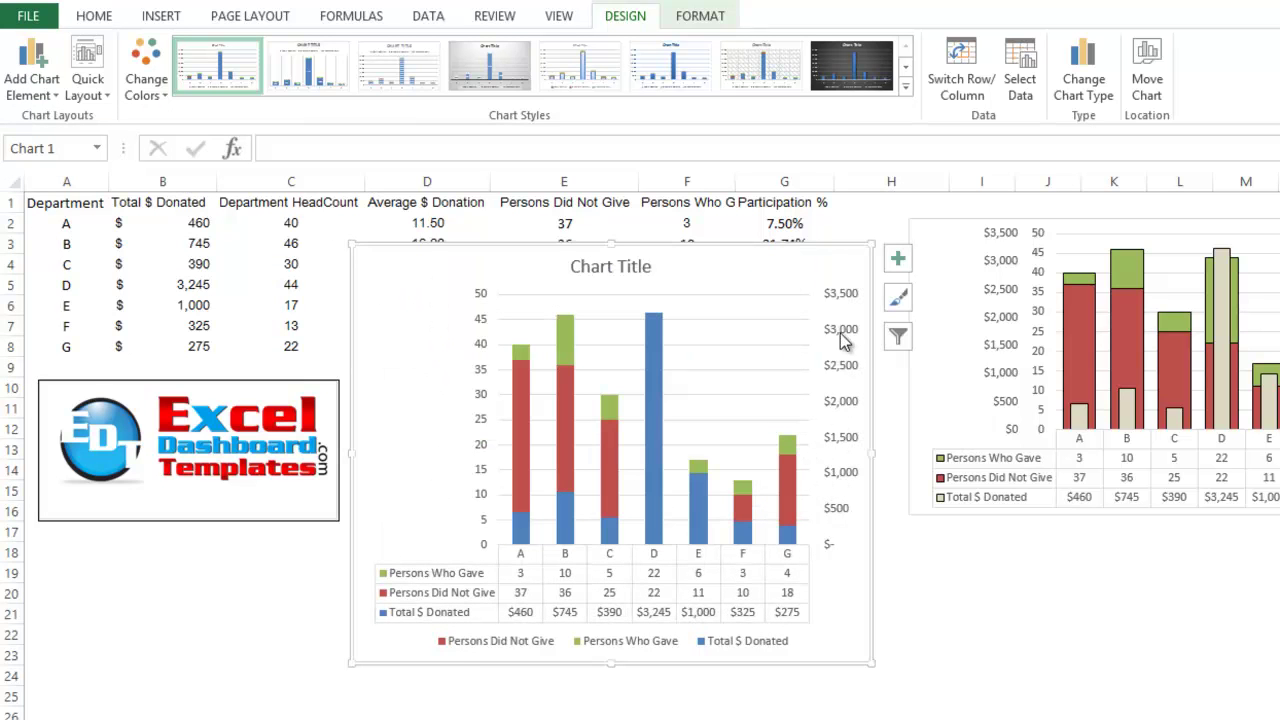
left_click(655, 445)
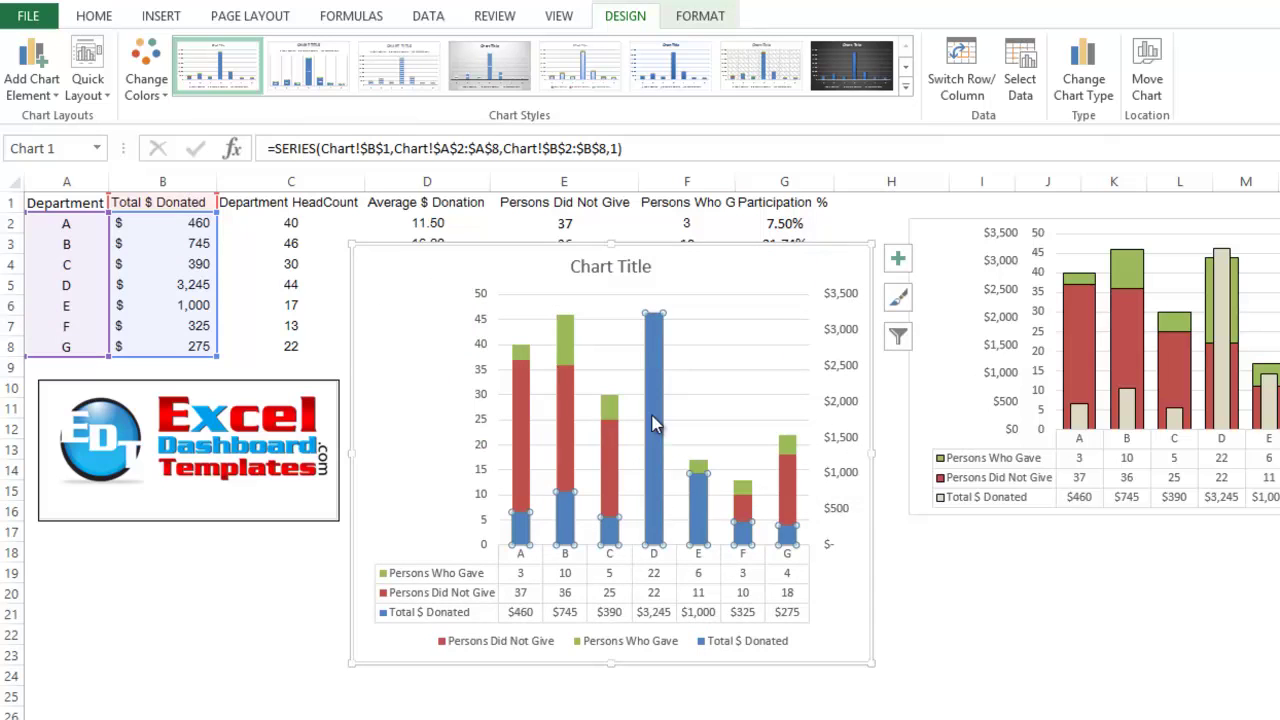
Set the Total $ Donated series gap width to 500% so its bars draw thin.
right_click(655, 346)
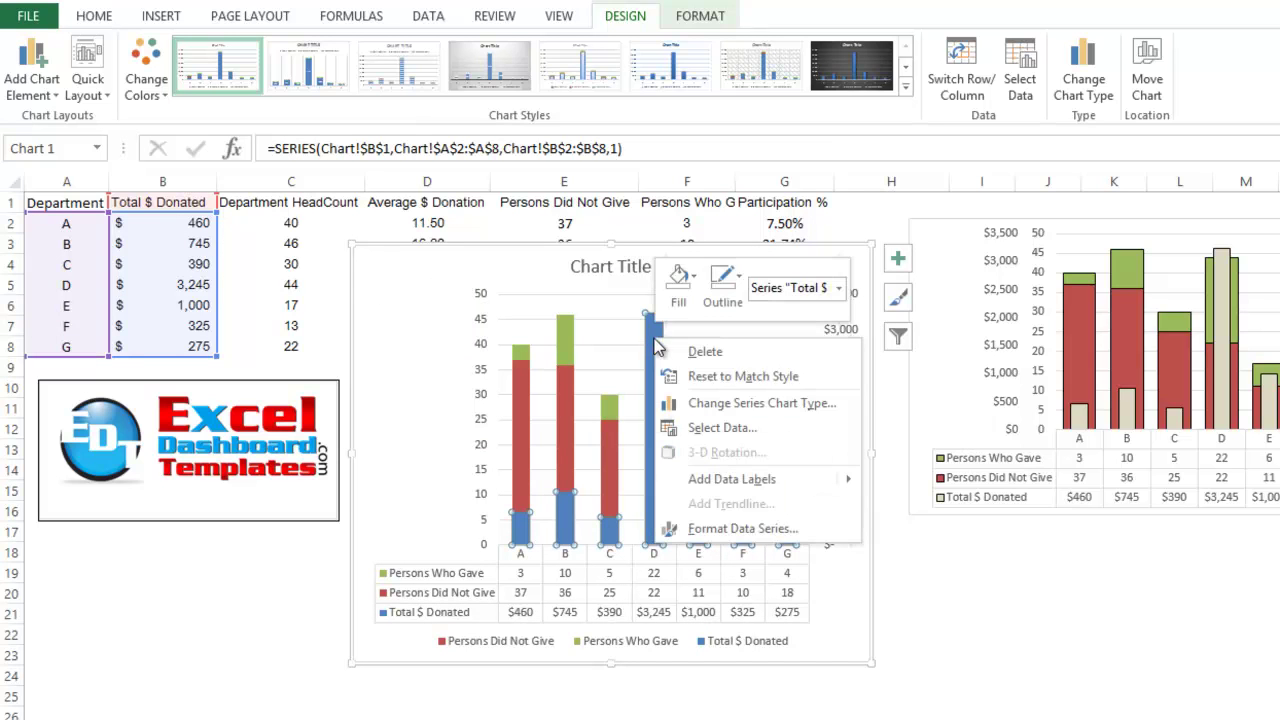
left_click(692, 535)
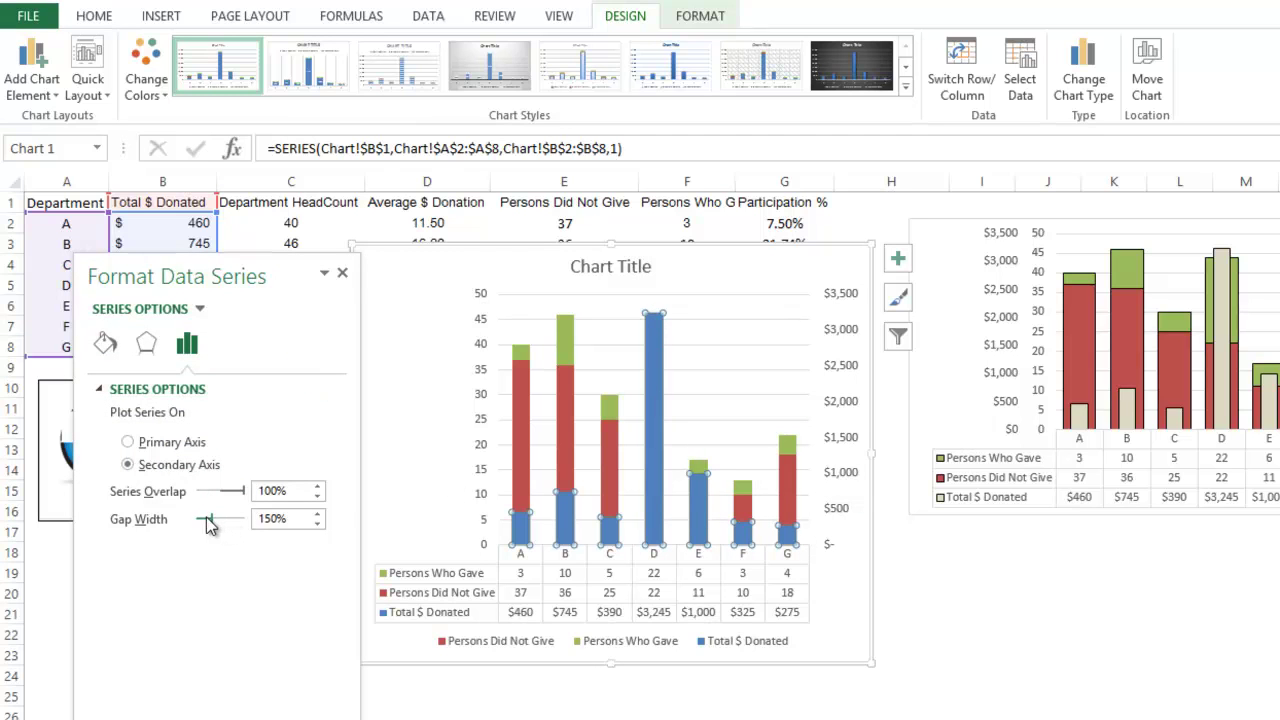
left_click_drag(208, 525, 205, 525)
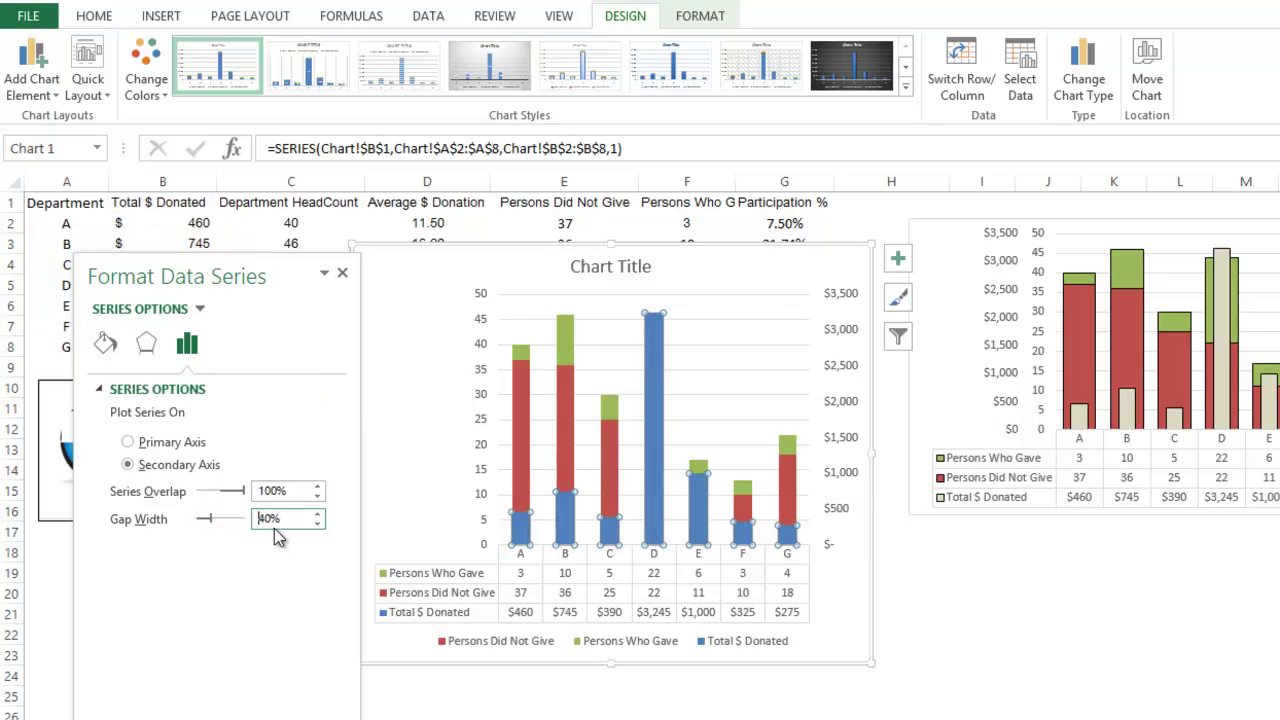
key("Return")
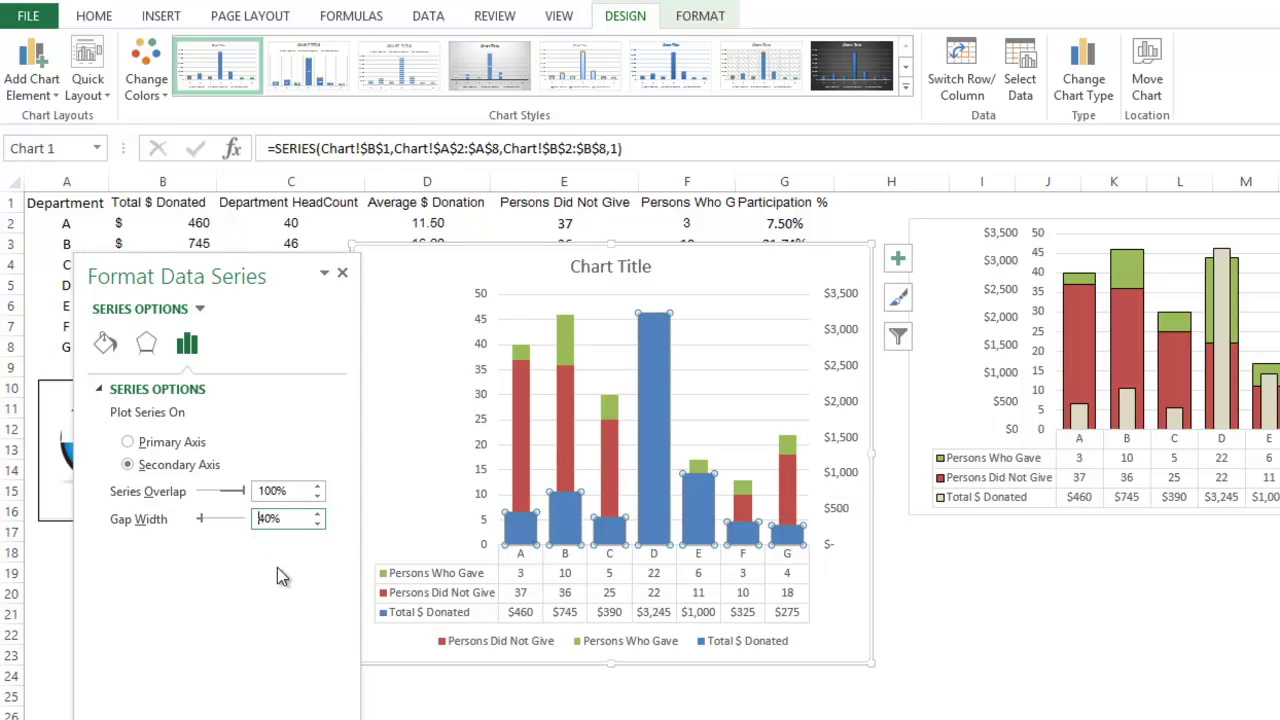
type("2")
key("Tab")
key("shift+Tab")
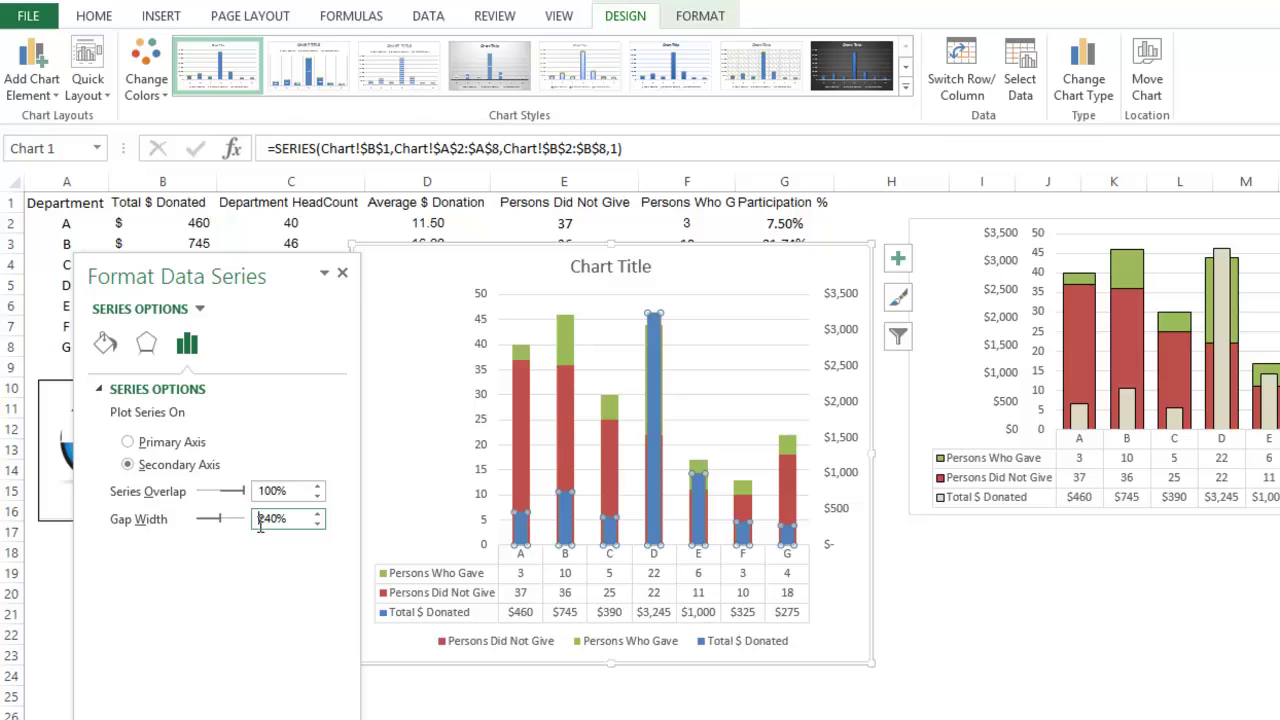
type("3")
key("Tab")
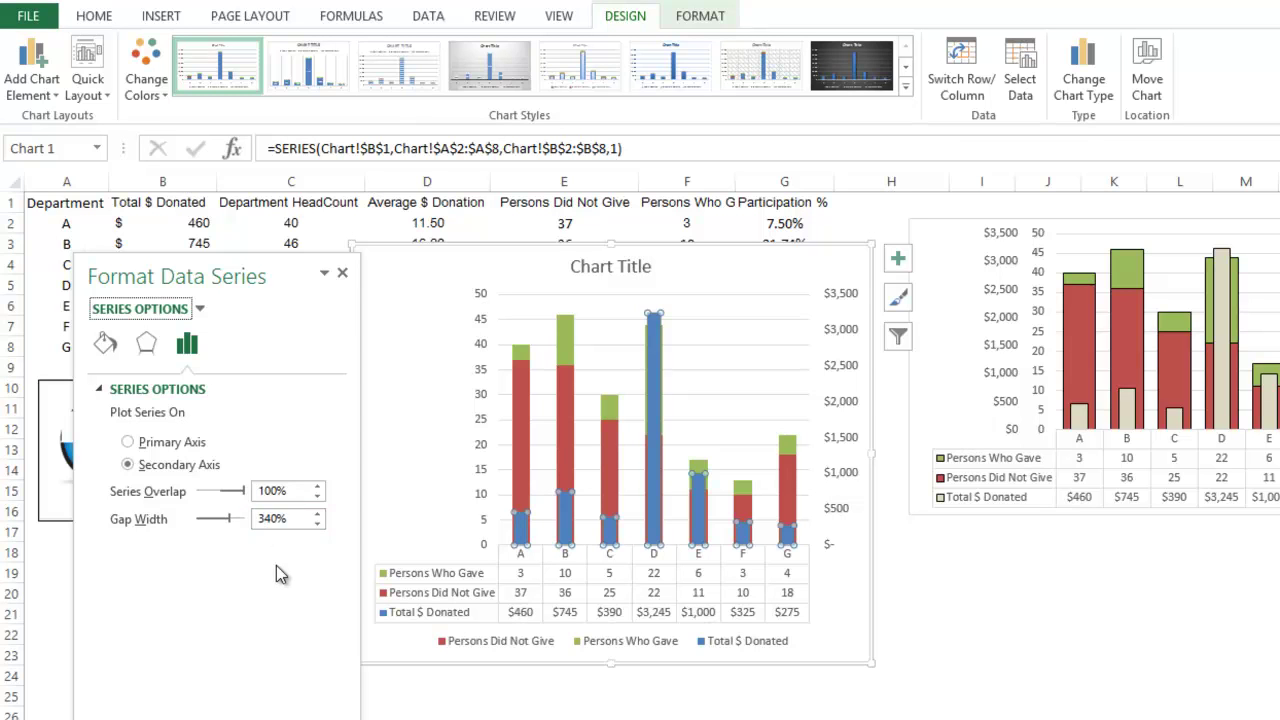
left_click(259, 518)
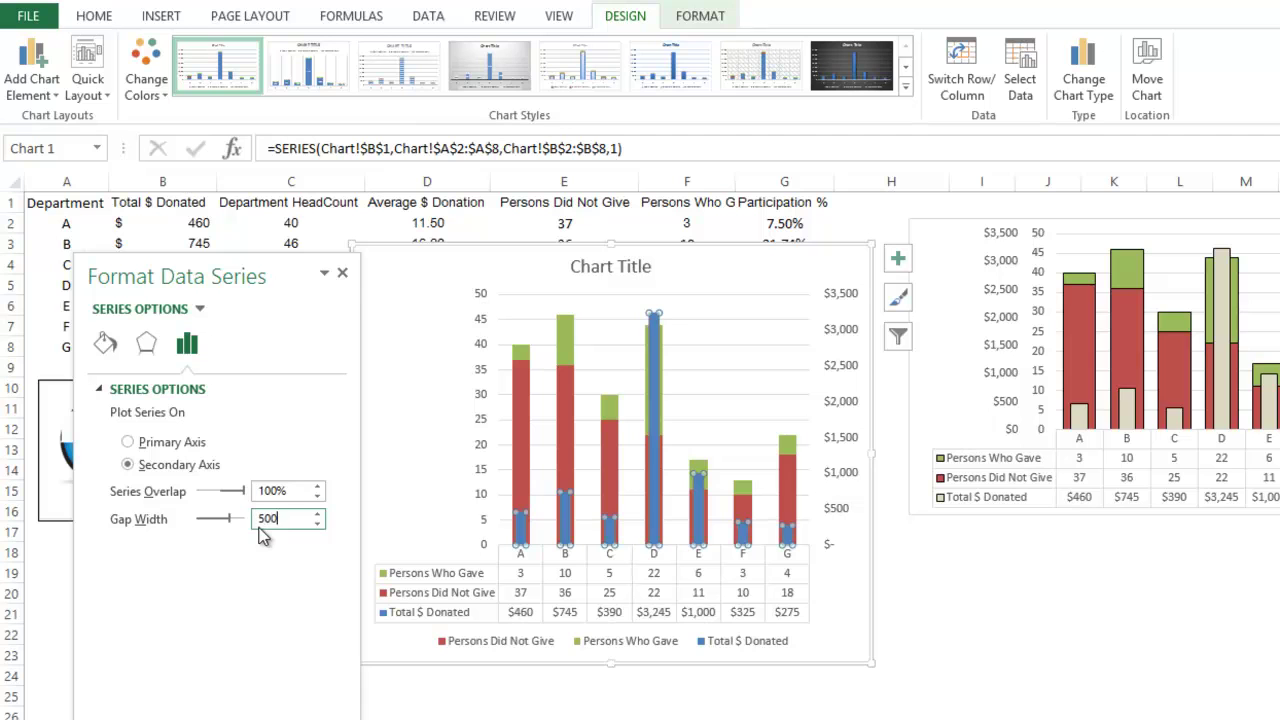
key("Tab")
left_click(648, 436)
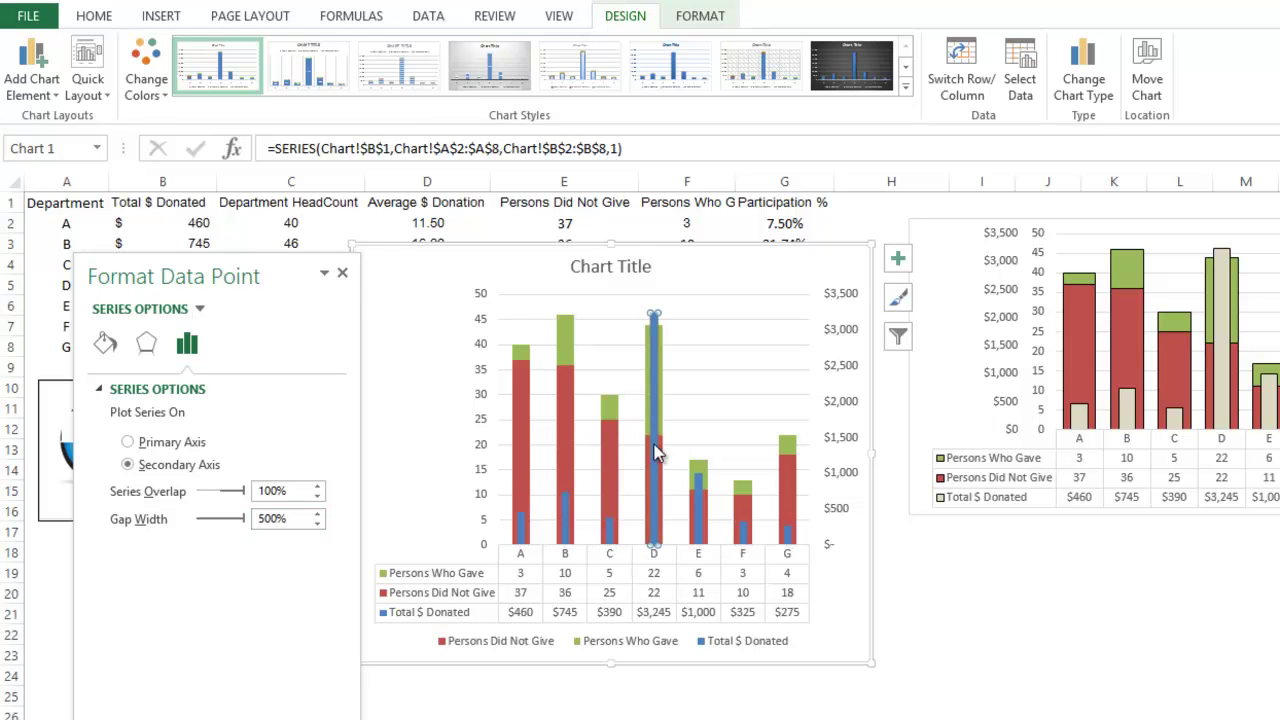
Check the chart's three series and delete the placeholder chart title.
left_click(737, 398)
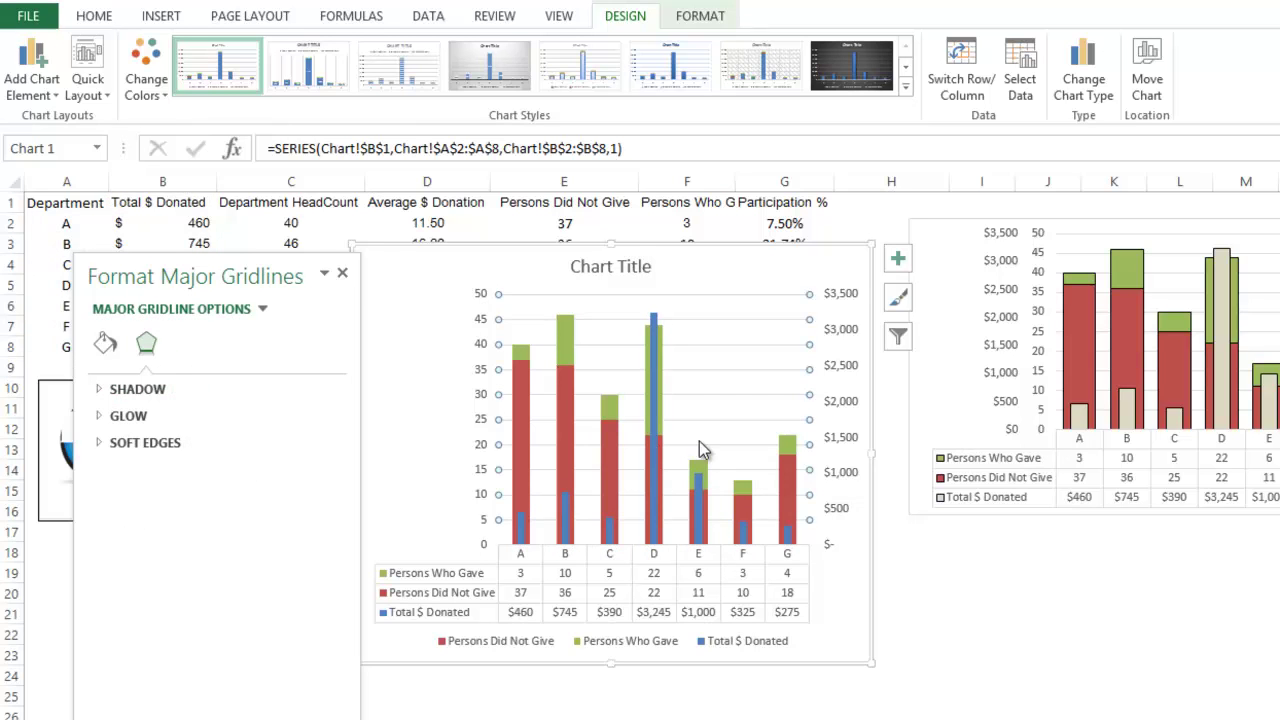
left_click(566, 512)
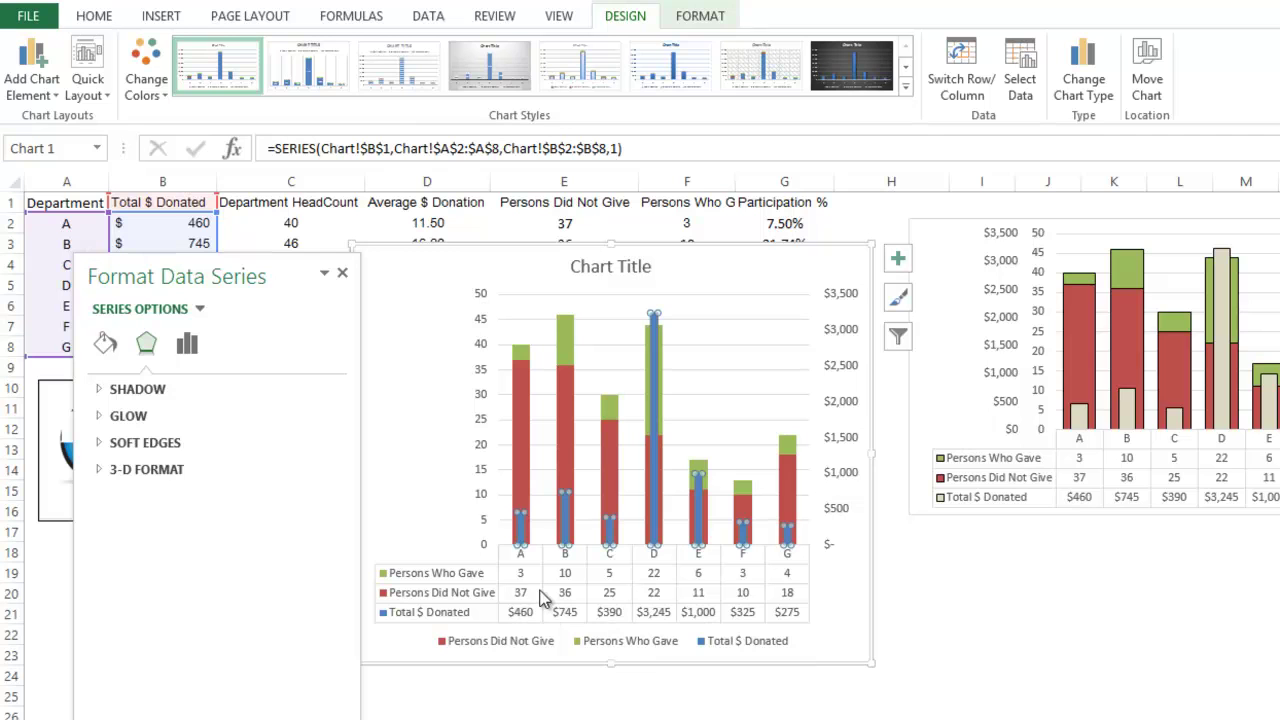
left_click(520, 362)
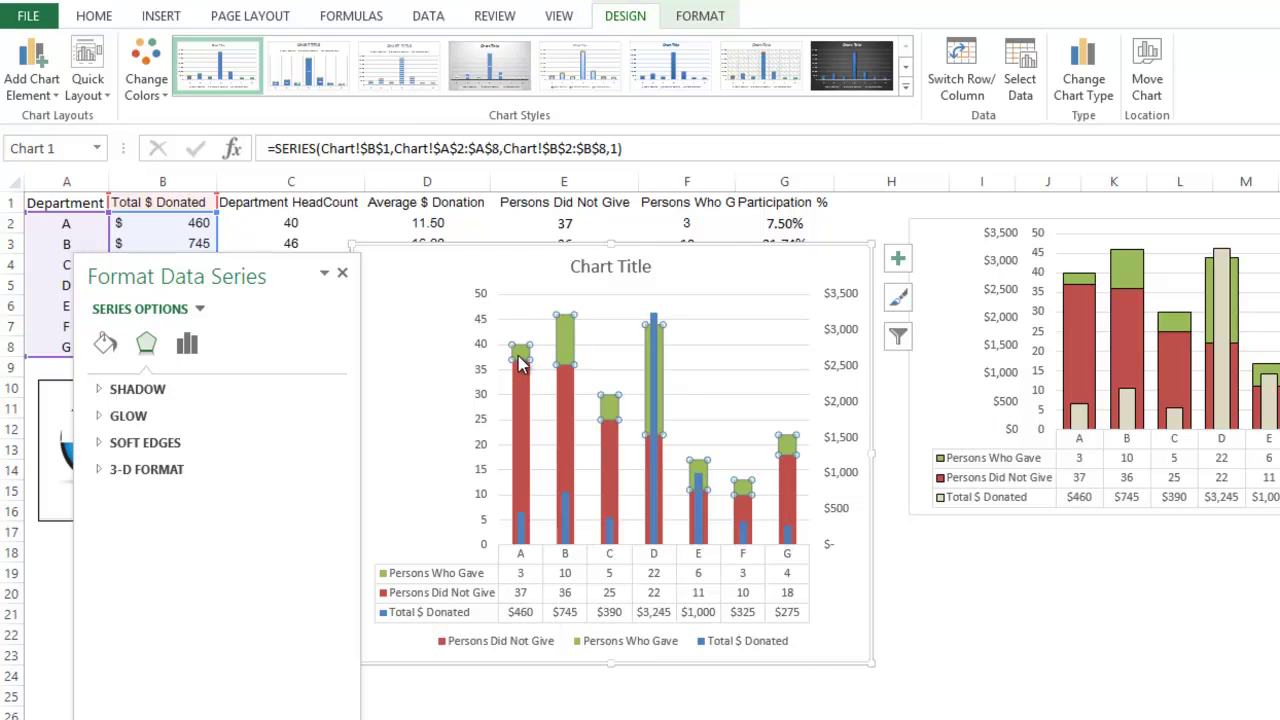
left_click(526, 395)
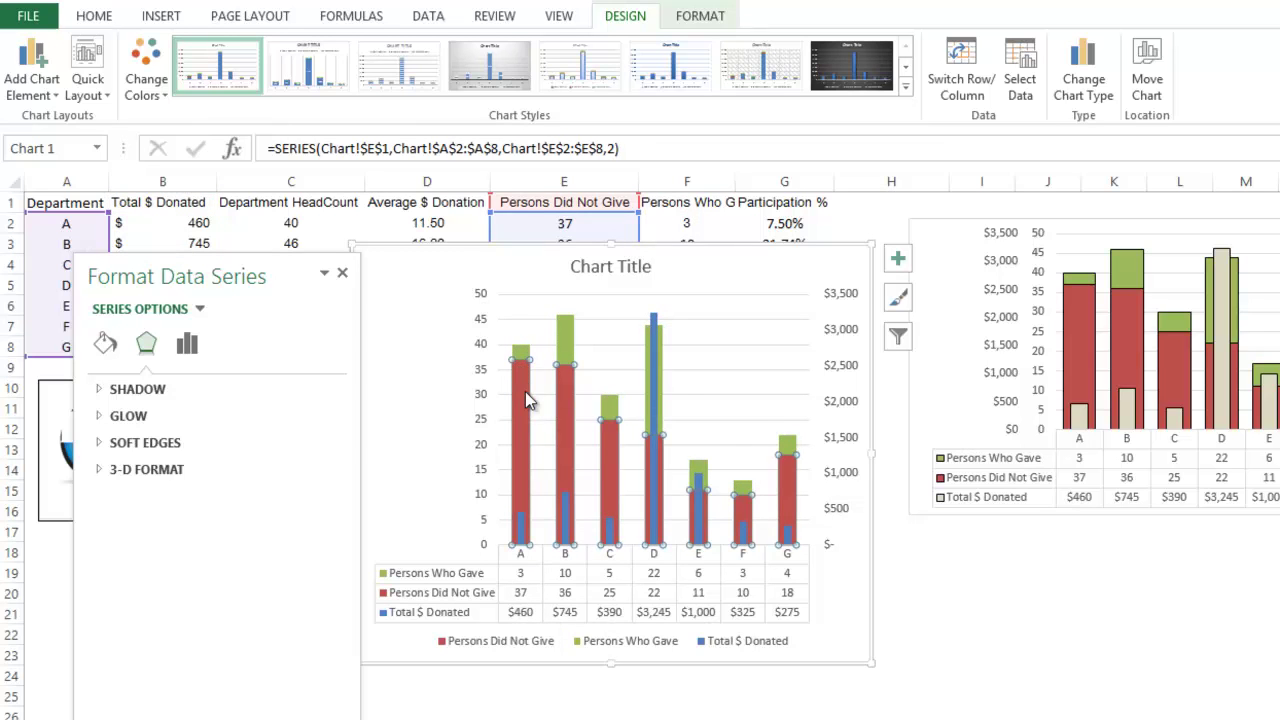
left_click(624, 272)
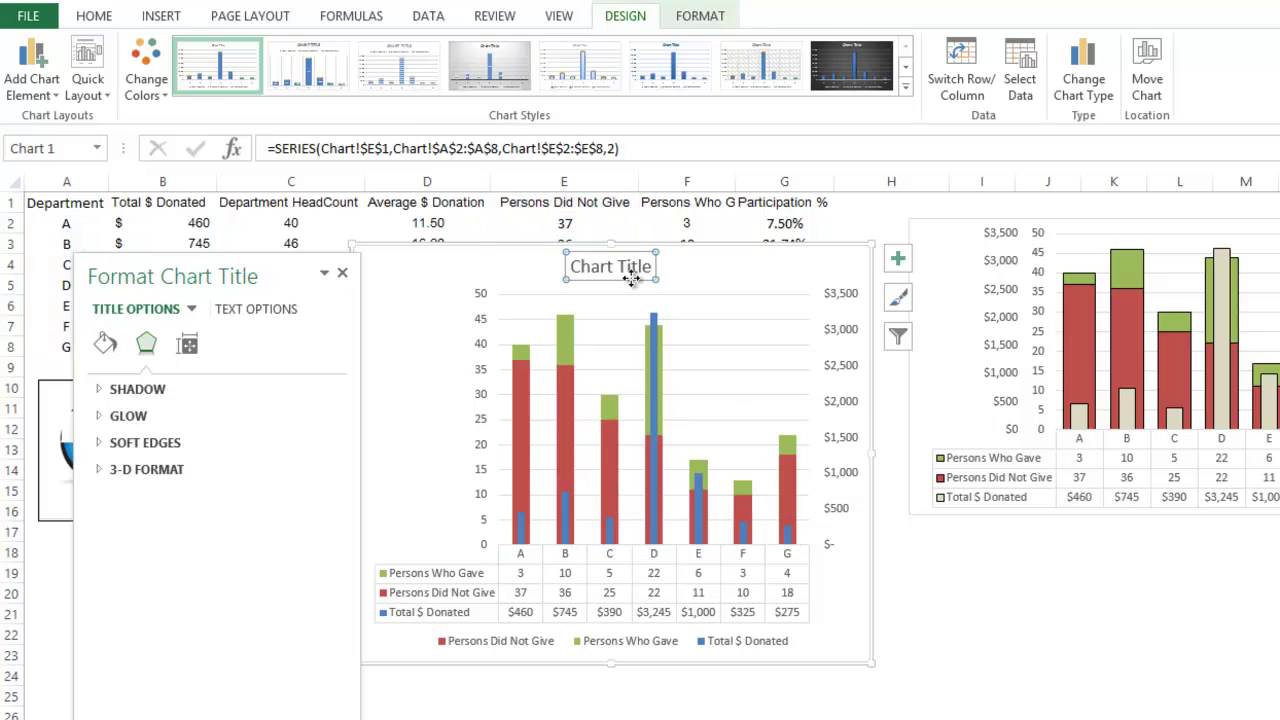
key("Delete")
key("Escape")
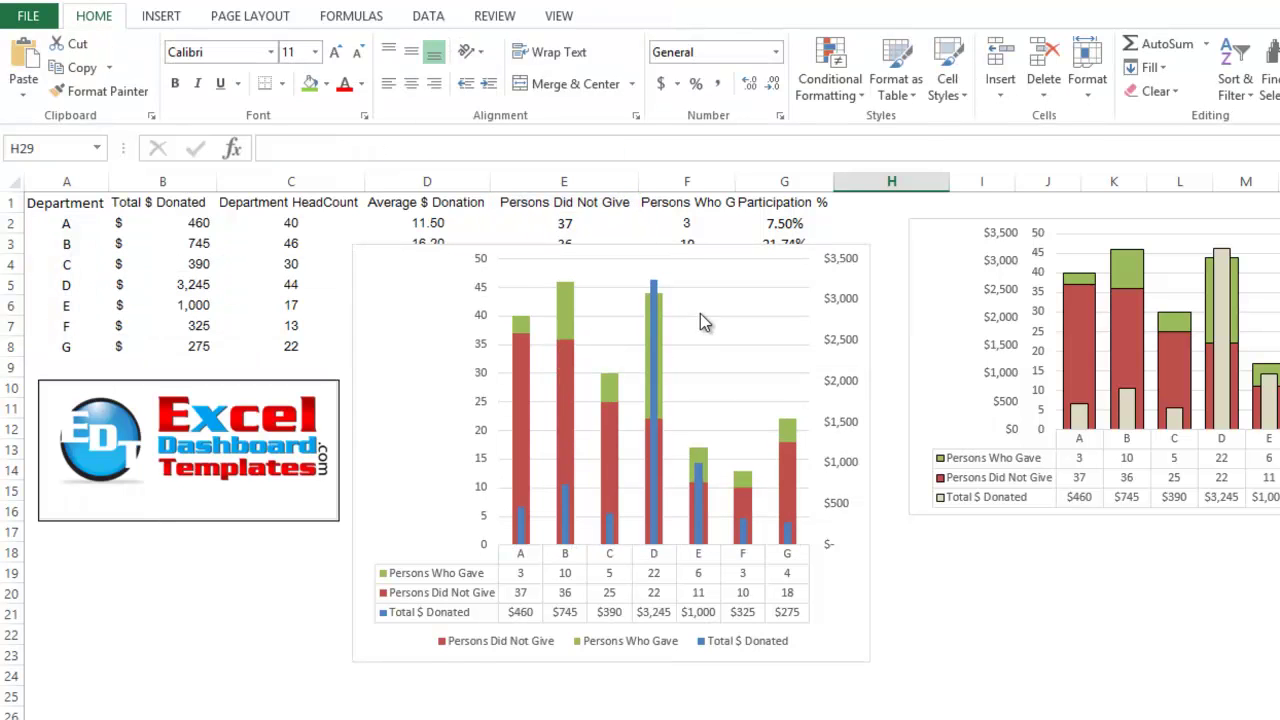
left_click(656, 340)
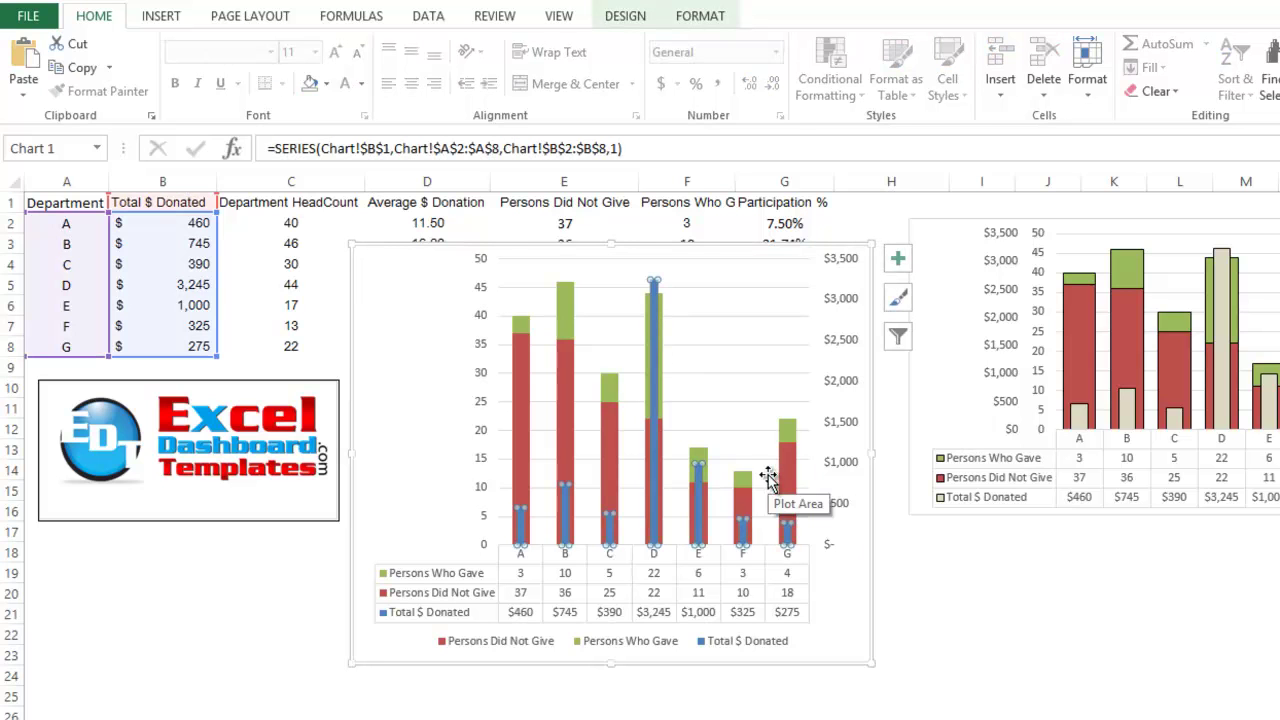
Give the Persons Who Gave and Persons Did Not Give series solid outlines.
left_click(838, 320)
right_click(568, 300)
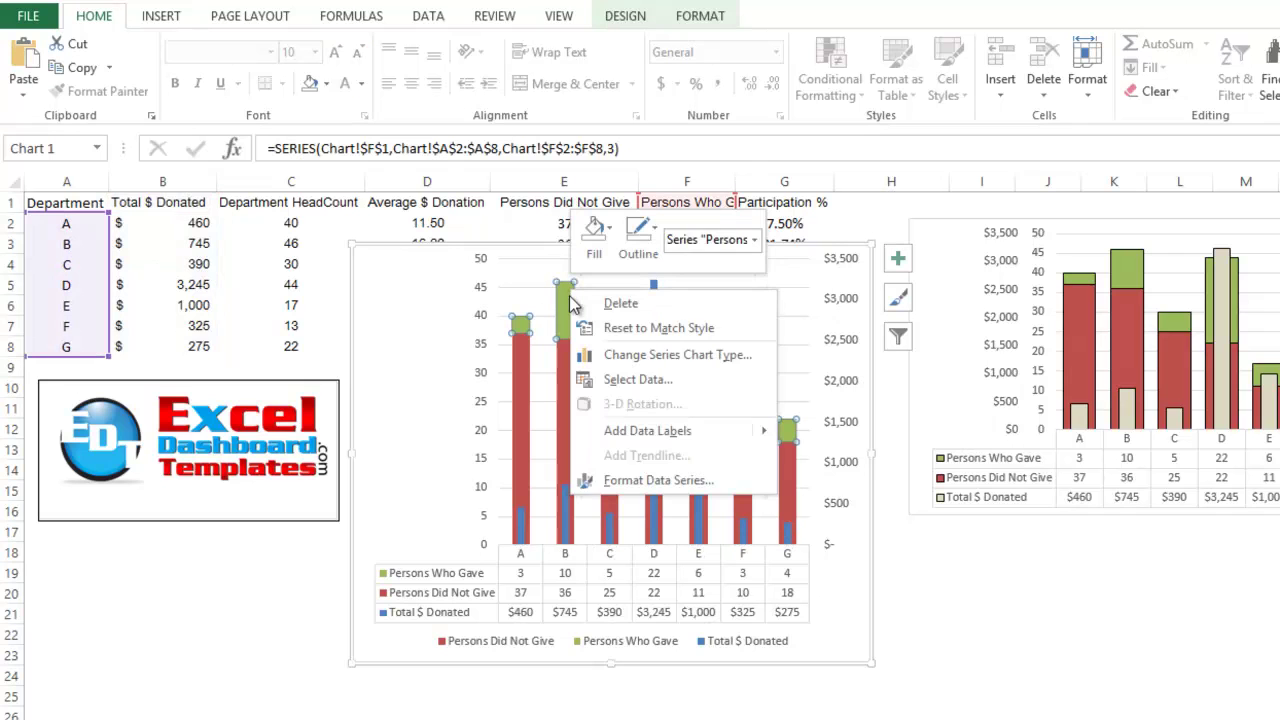
key("Escape")
key("ctrl+1")
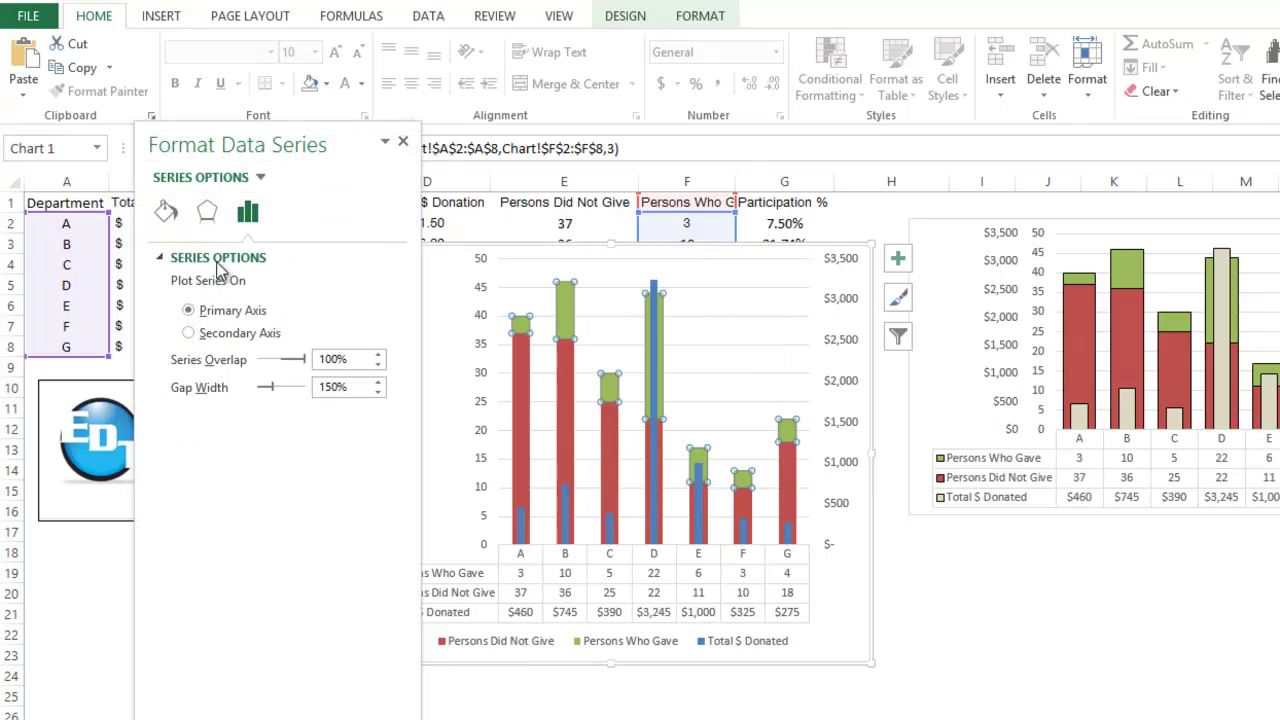
left_click(164, 210)
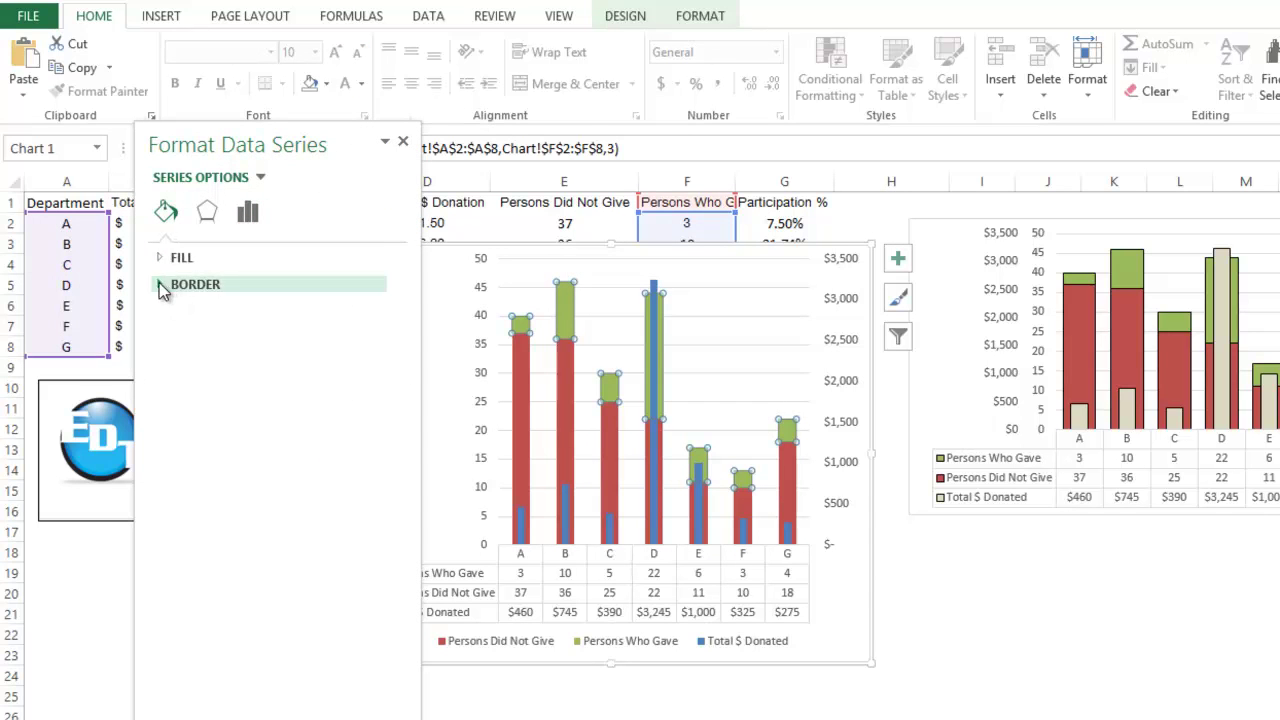
left_click(159, 283)
left_click(182, 339)
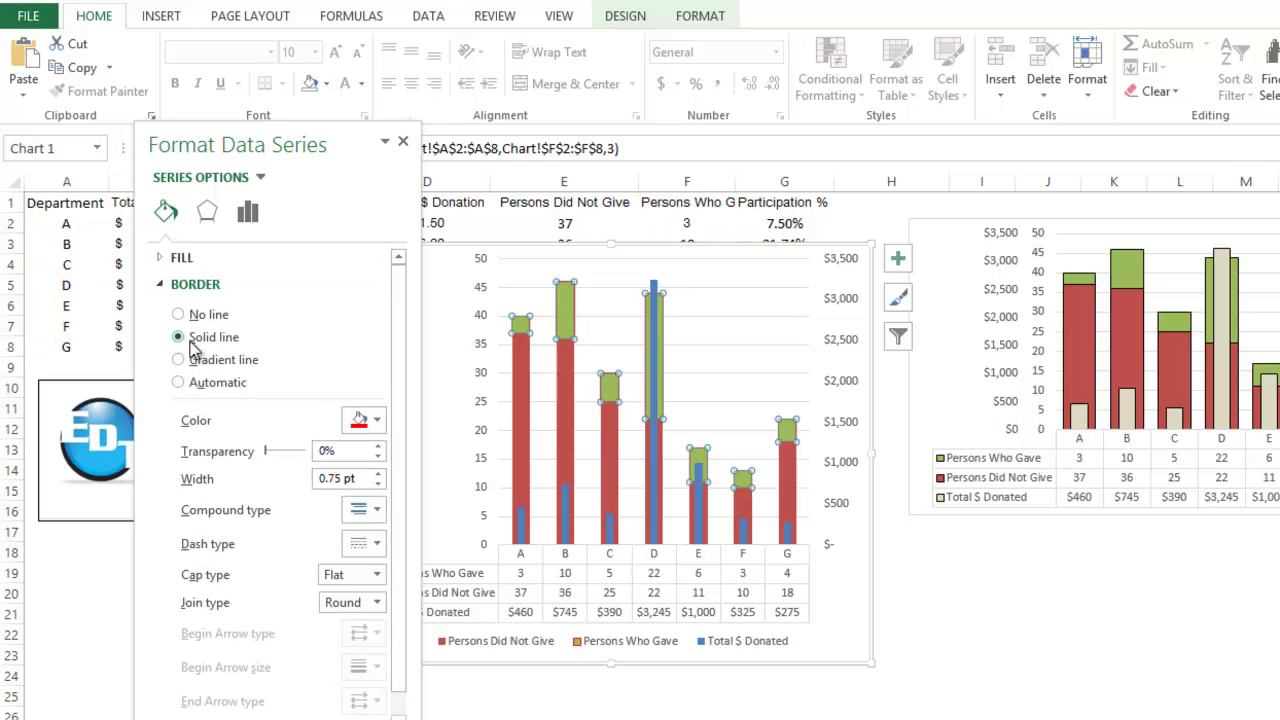
left_click(367, 424)
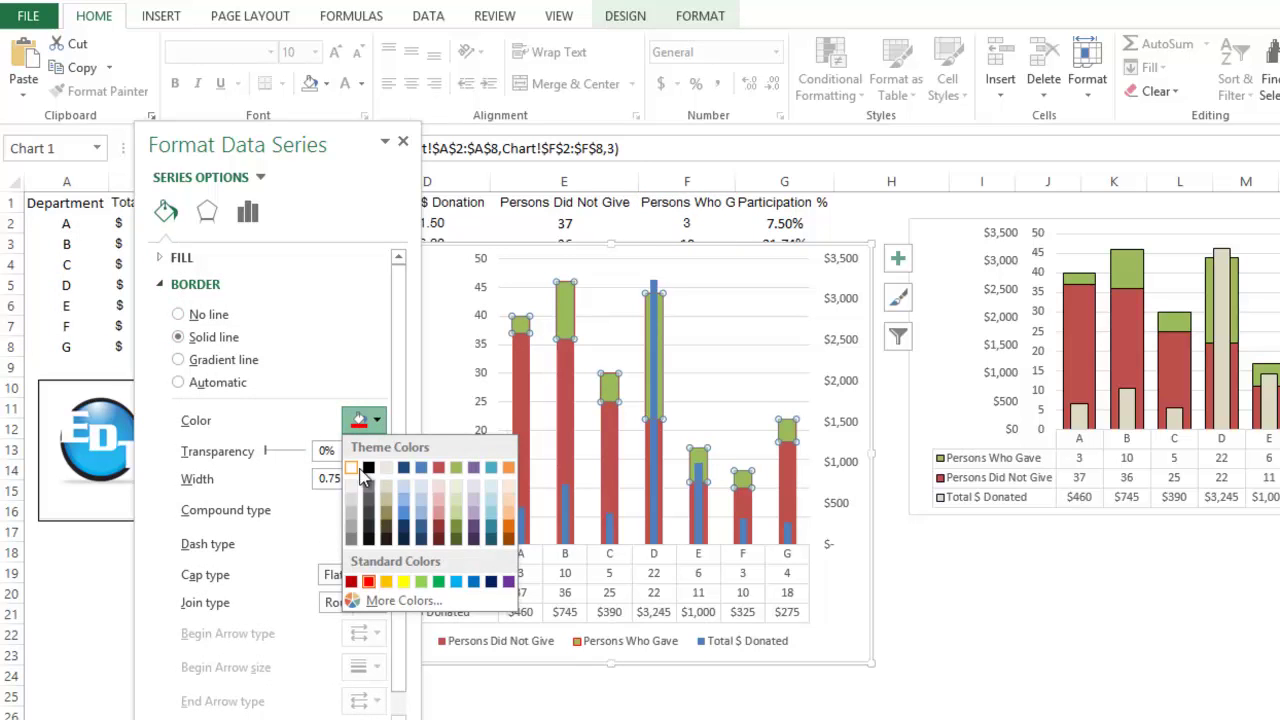
left_click(358, 468)
left_click(514, 434)
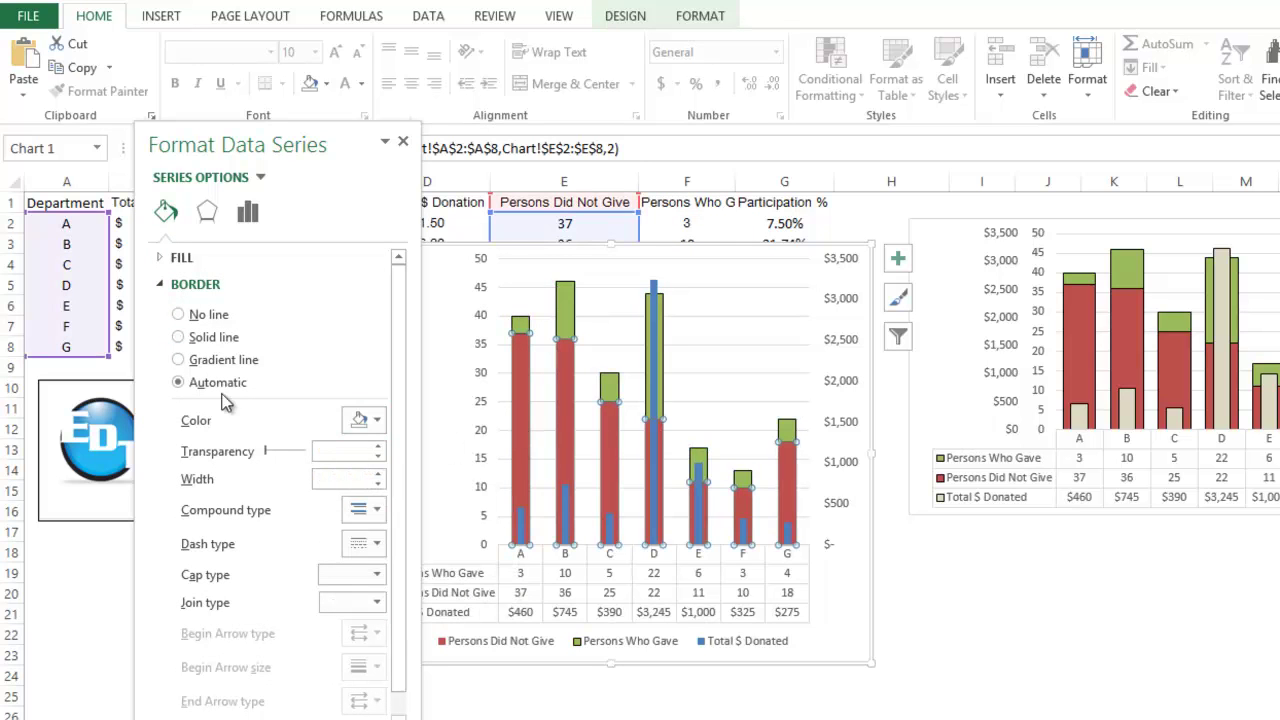
left_click(236, 340)
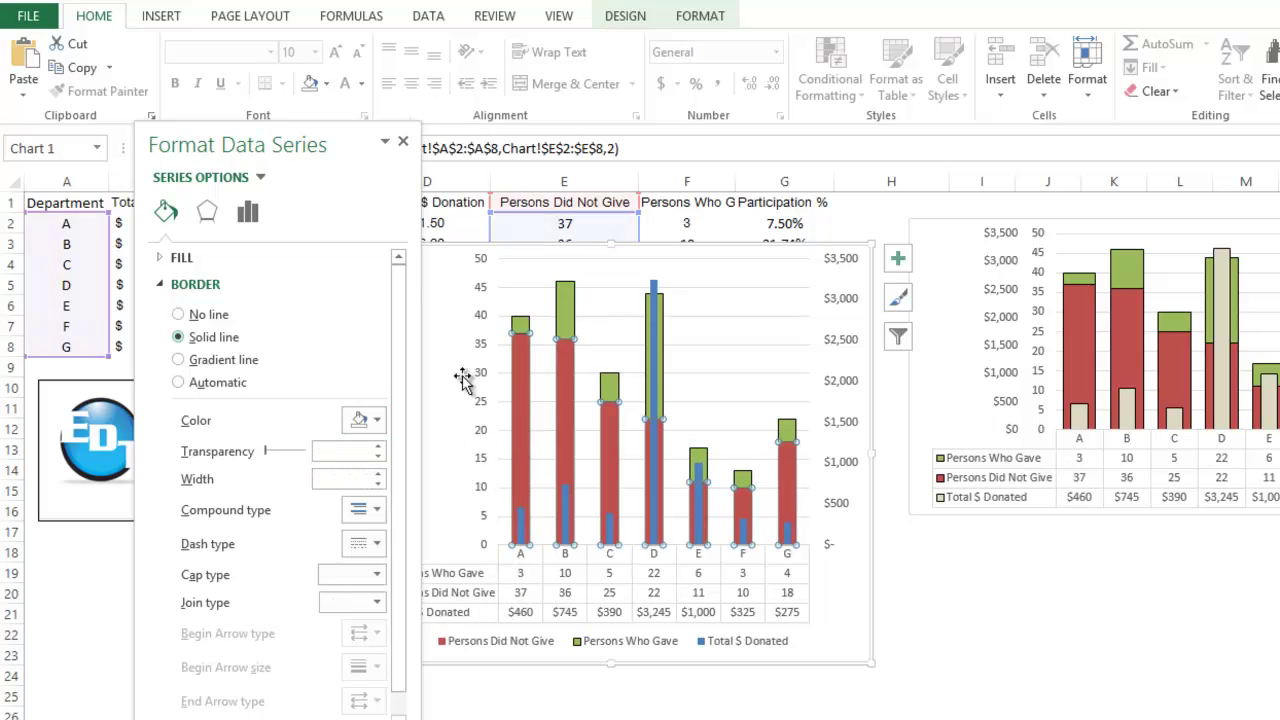
Give the Total $ Donated bars a solid outline and a light peach solid fill.
left_click(655, 366)
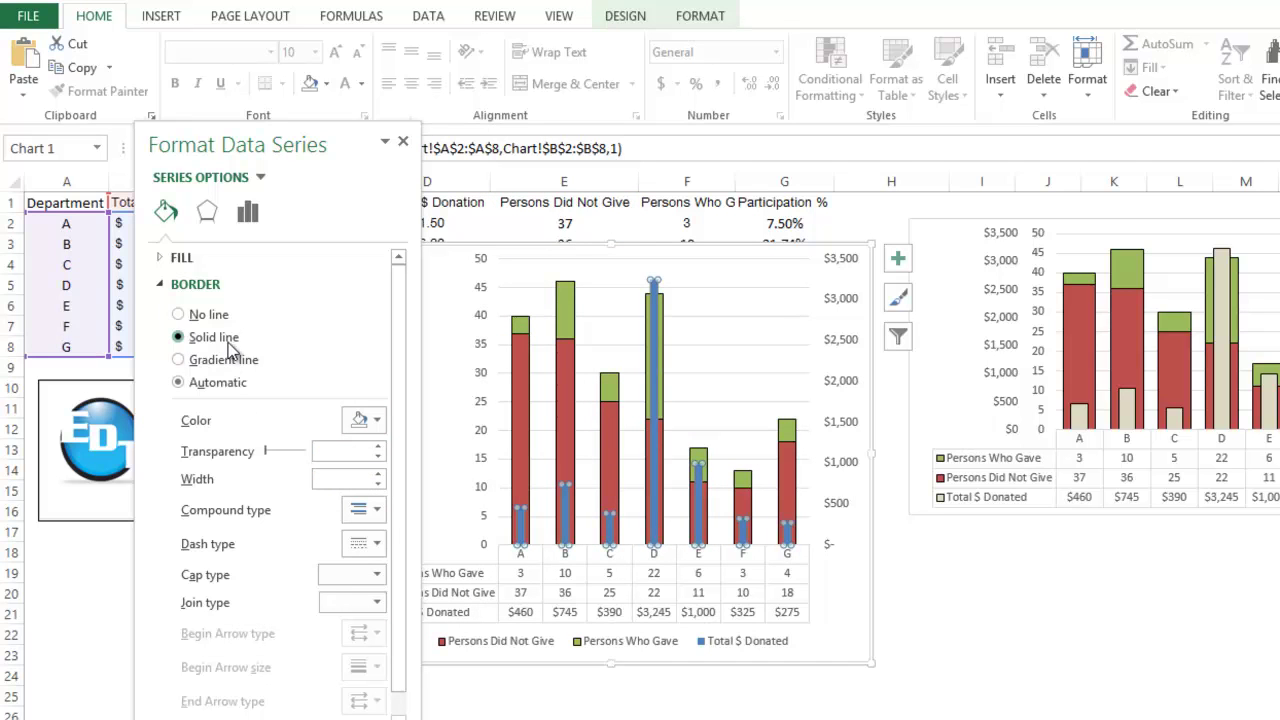
left_click(230, 346)
left_click(176, 258)
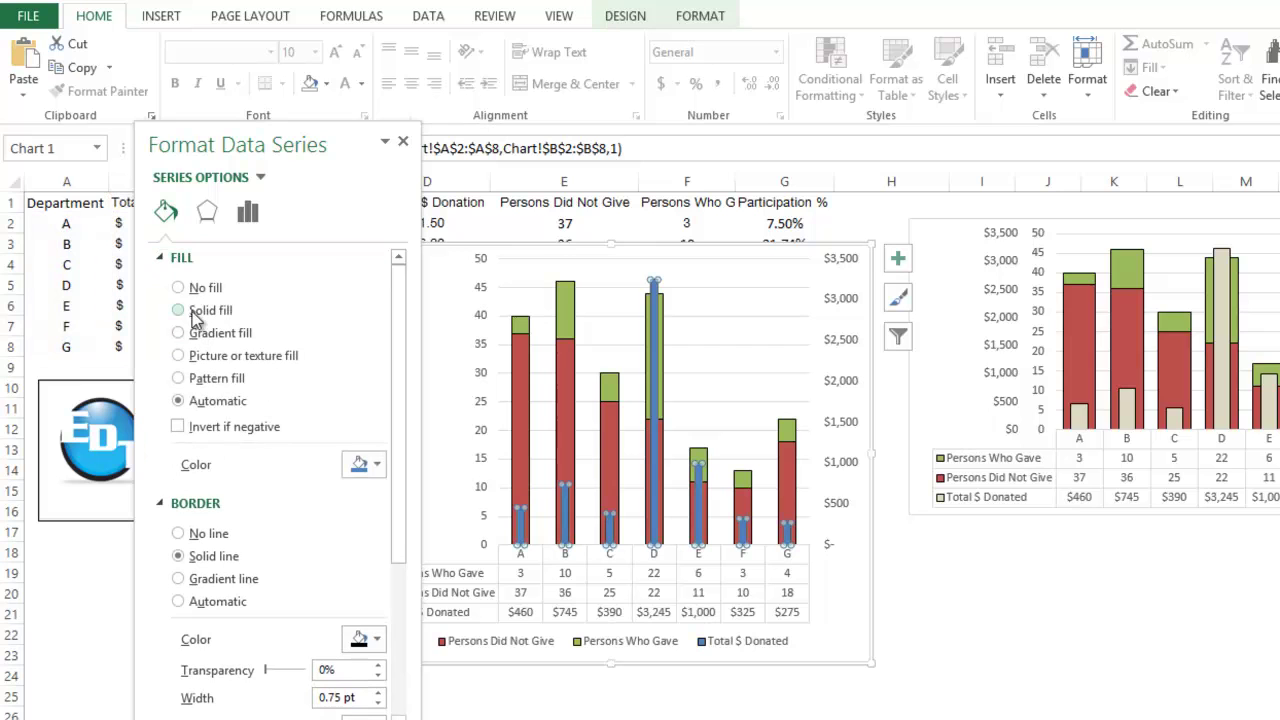
left_click(196, 318)
left_click(372, 464)
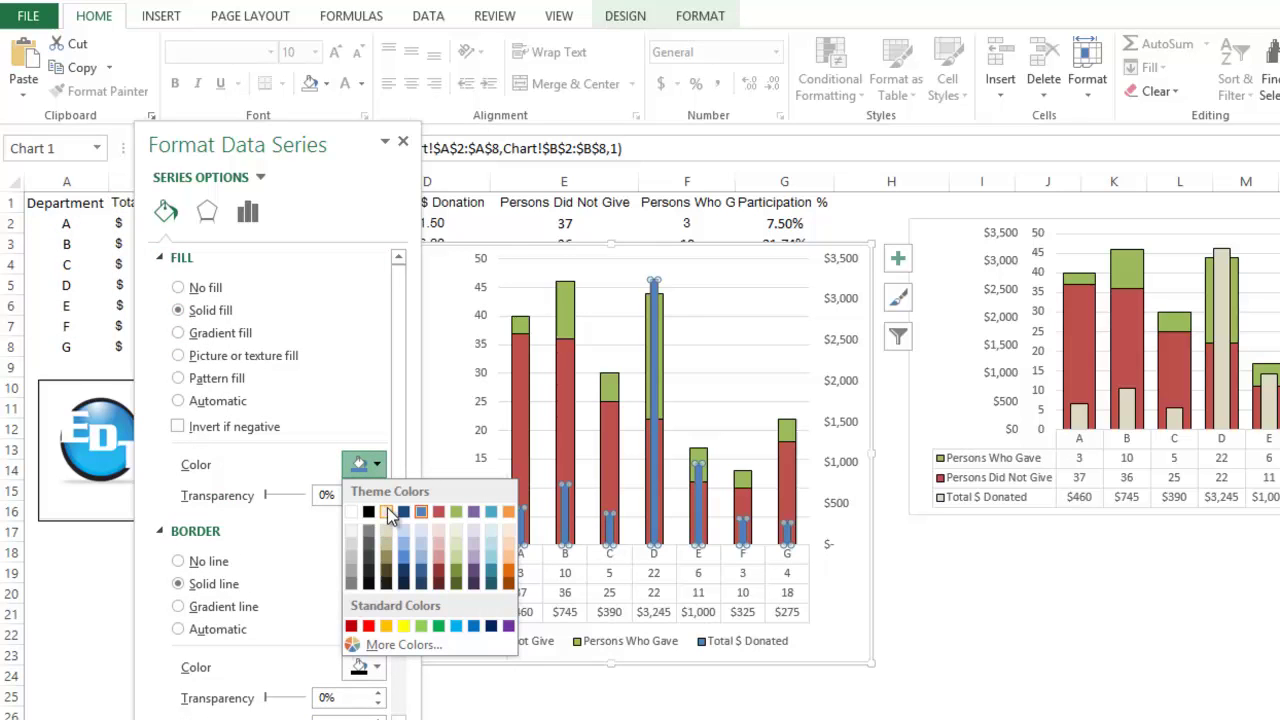
left_click(504, 538)
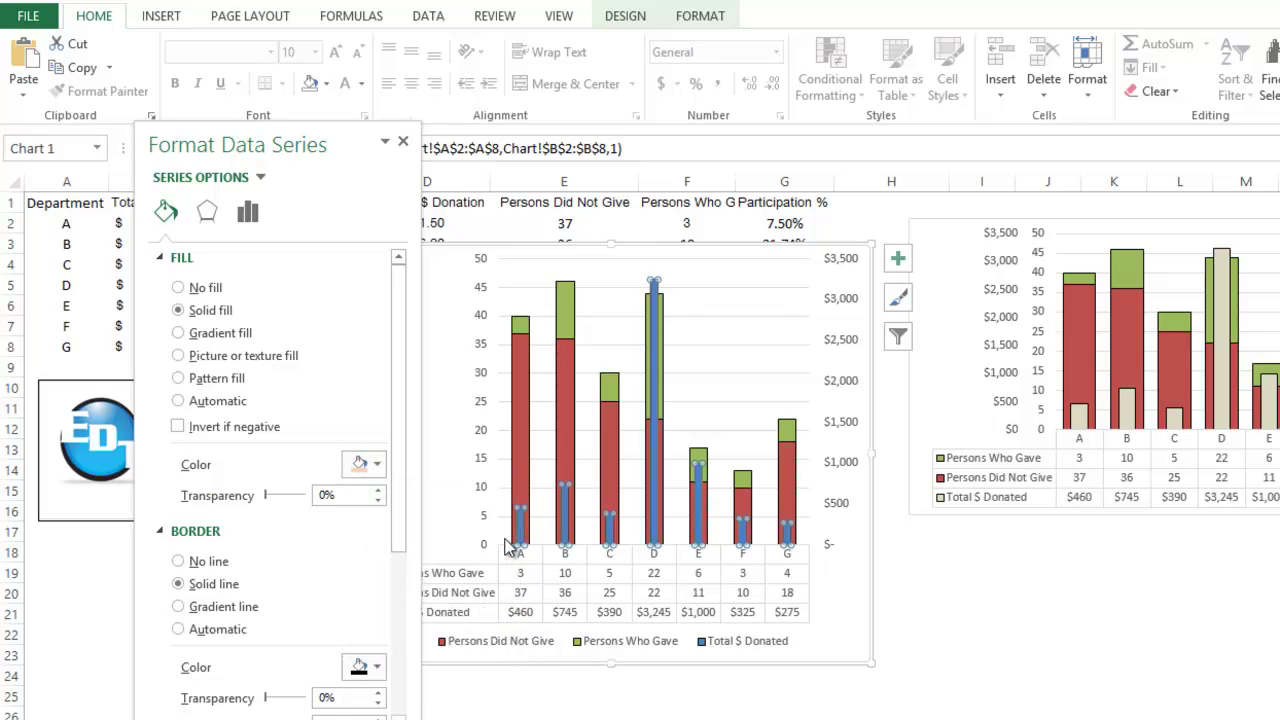
left_click(403, 141)
key("Escape")
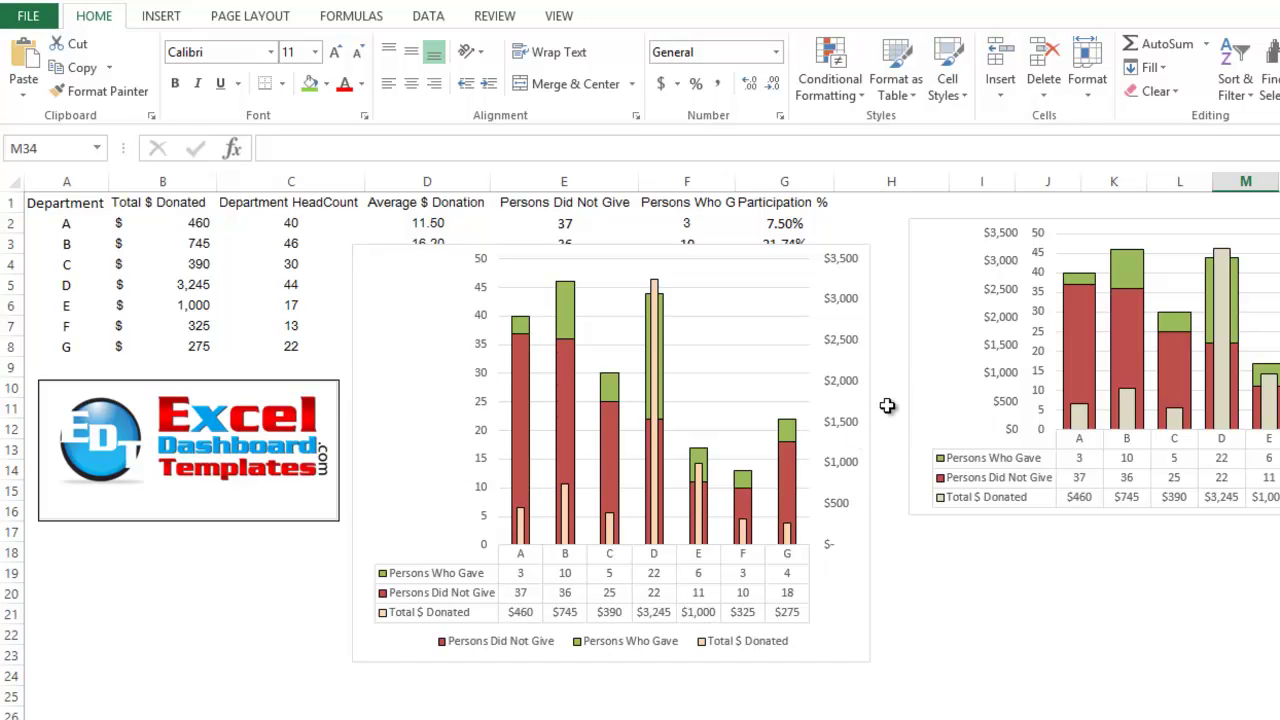
Add a secondary horizontal axis showing department letters A–G along the chart's top.
left_click(841, 346)
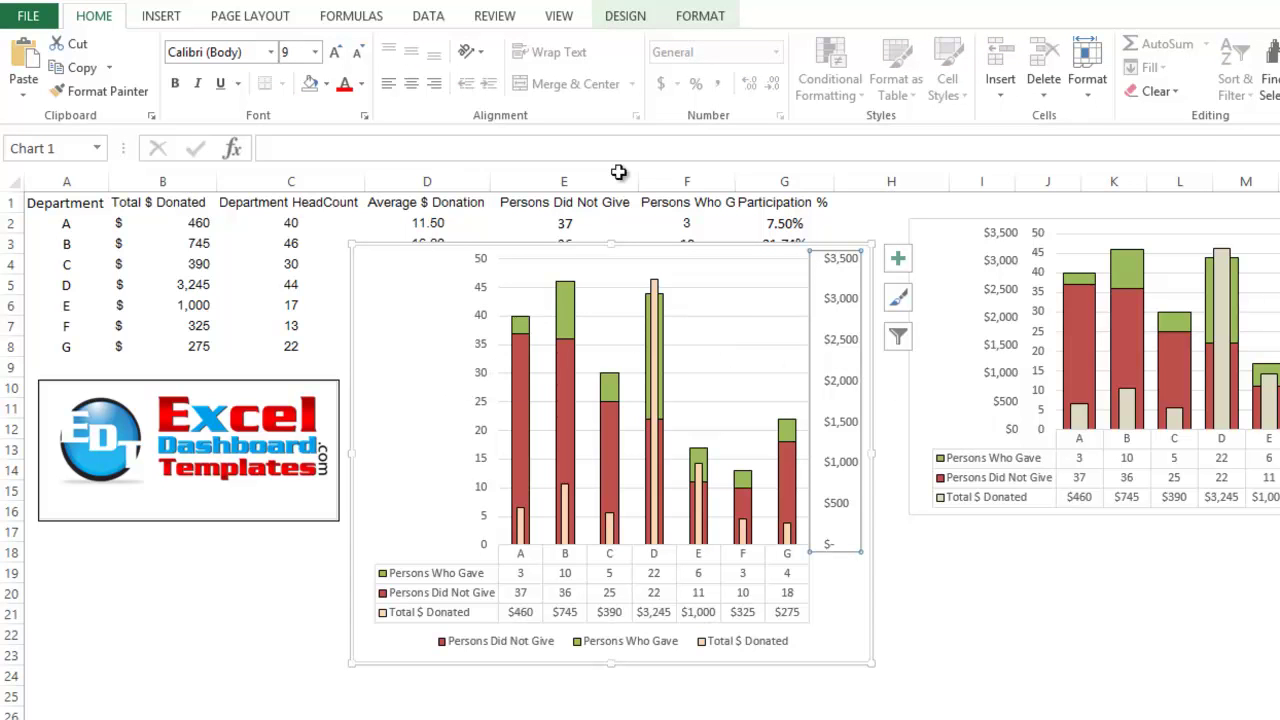
left_click(643, 18)
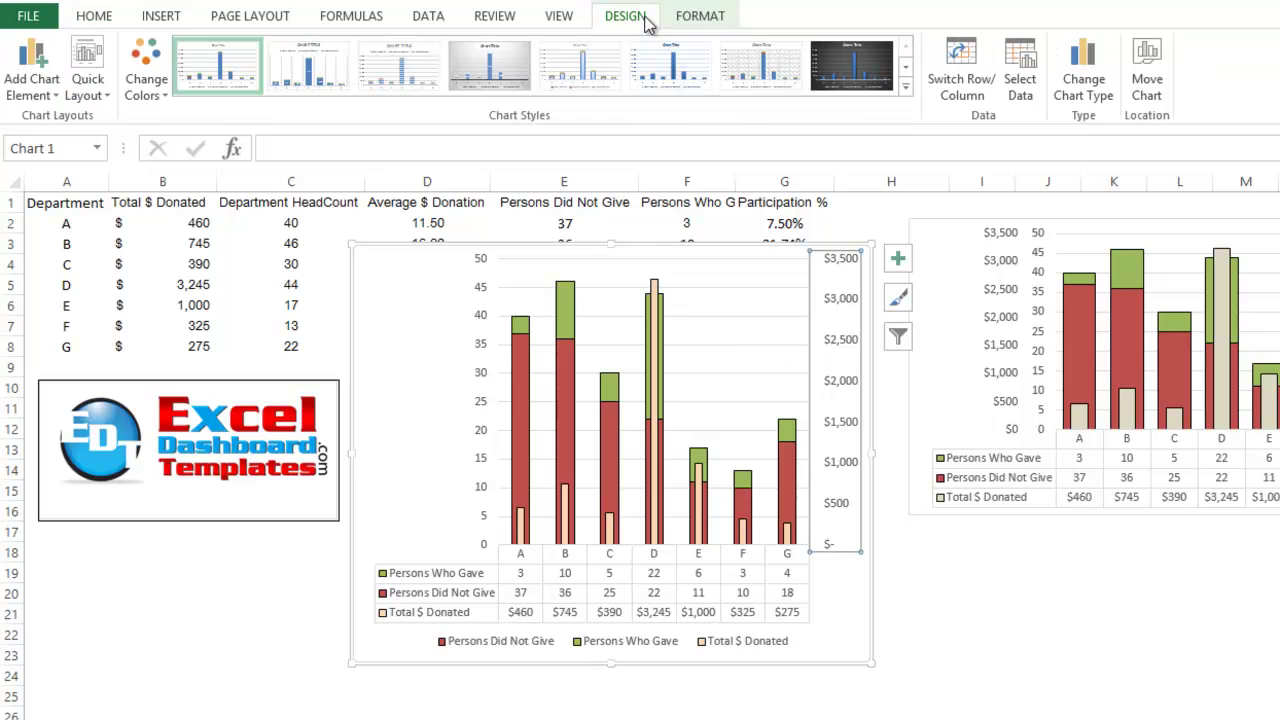
left_click(33, 75)
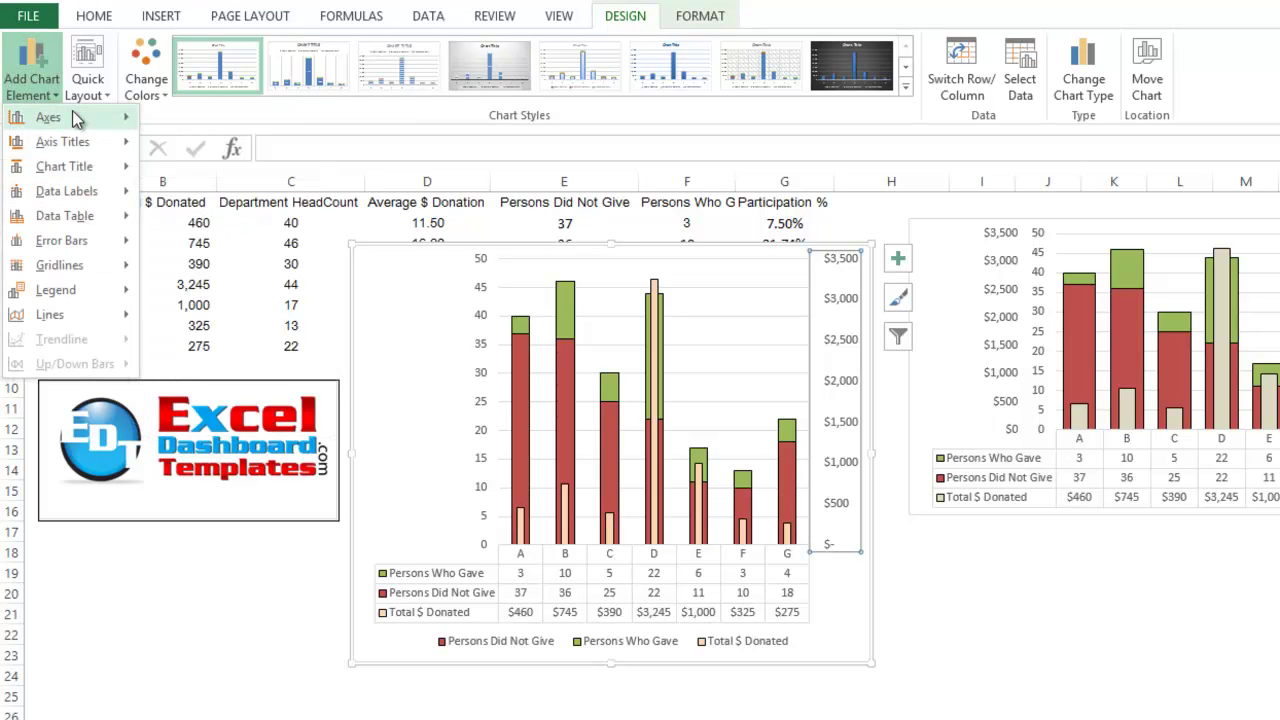
mouse_move(72, 116)
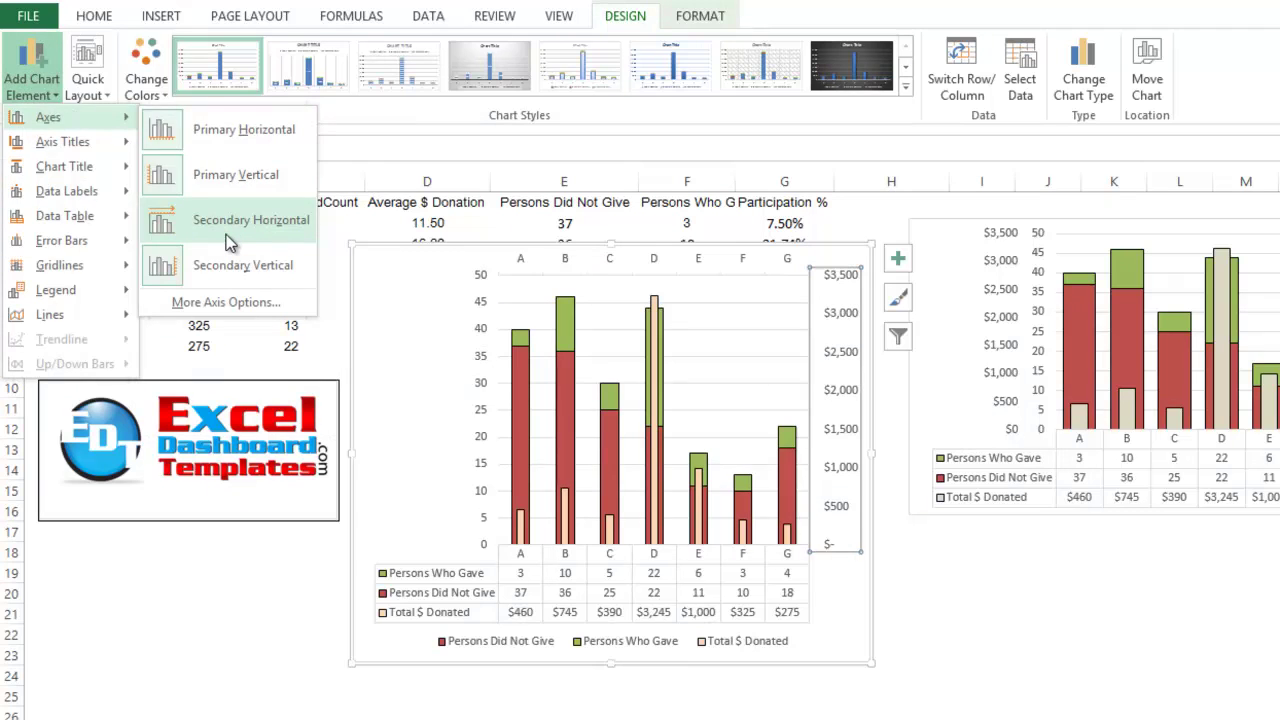
left_click(228, 243)
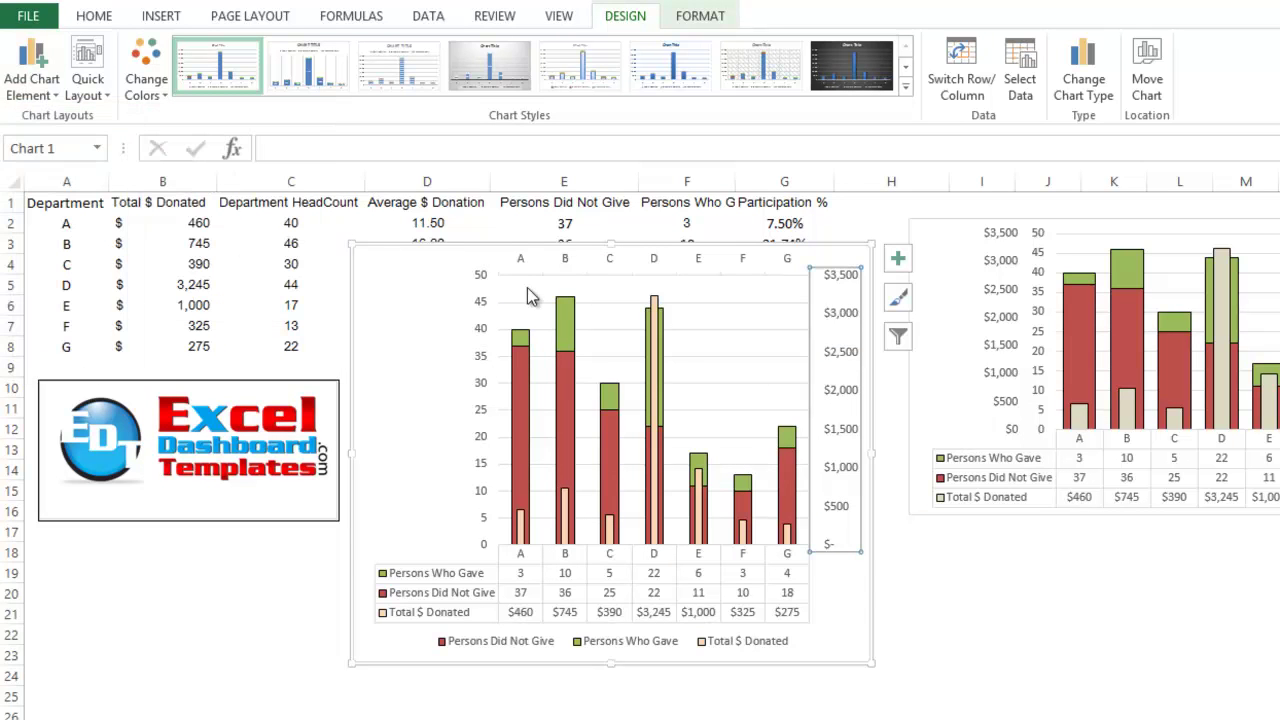
left_click(743, 265)
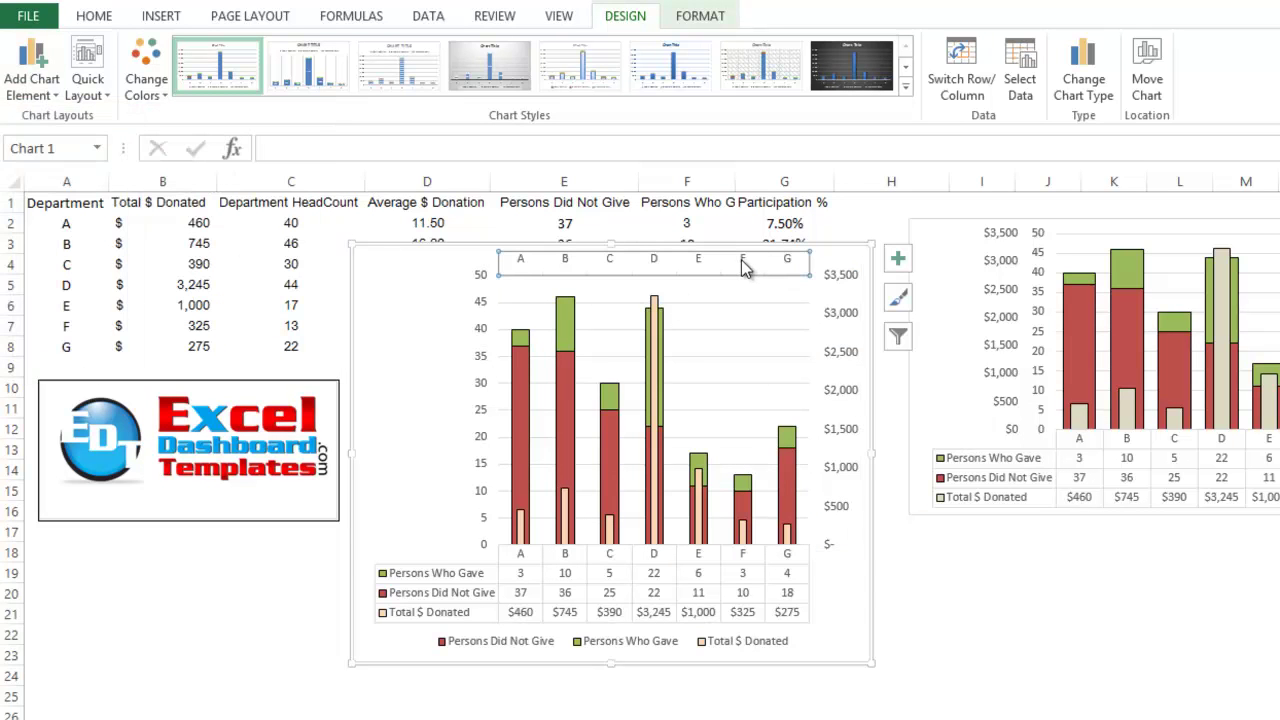
right_click(745, 263)
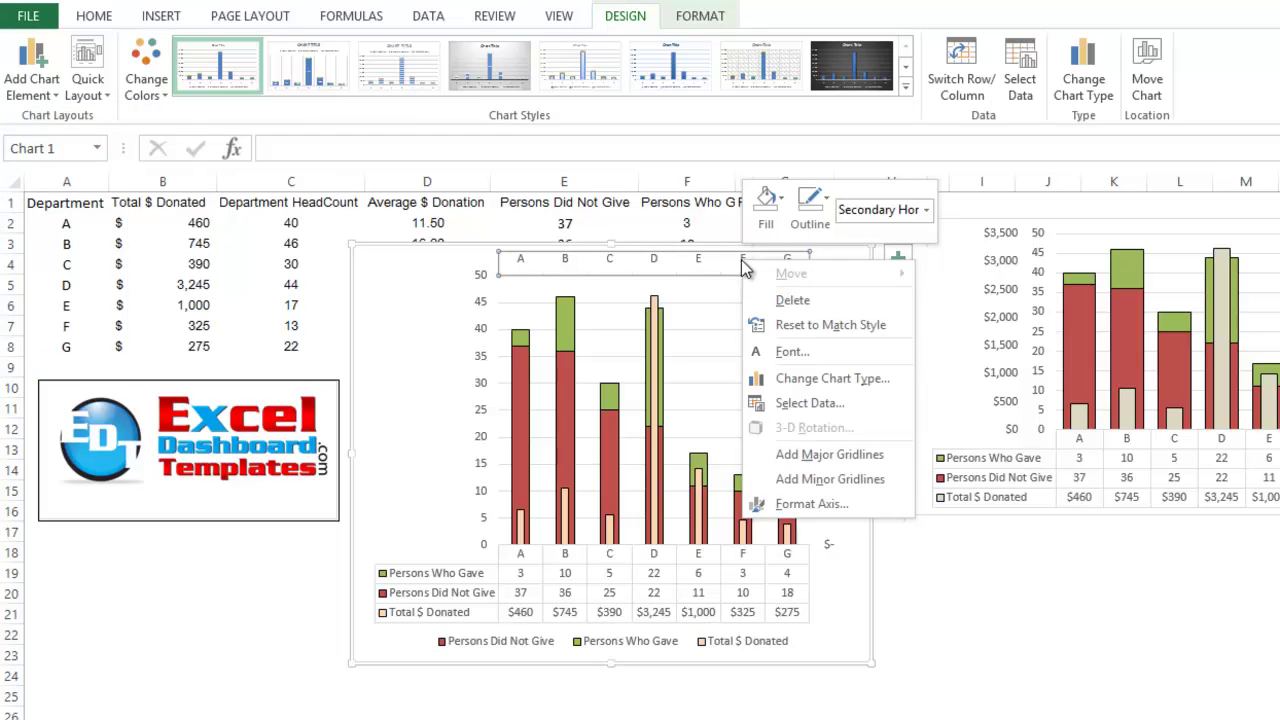
Make the vertical axis cross the top axis at category number 1, moving the dollar axis left.
left_click(776, 505)
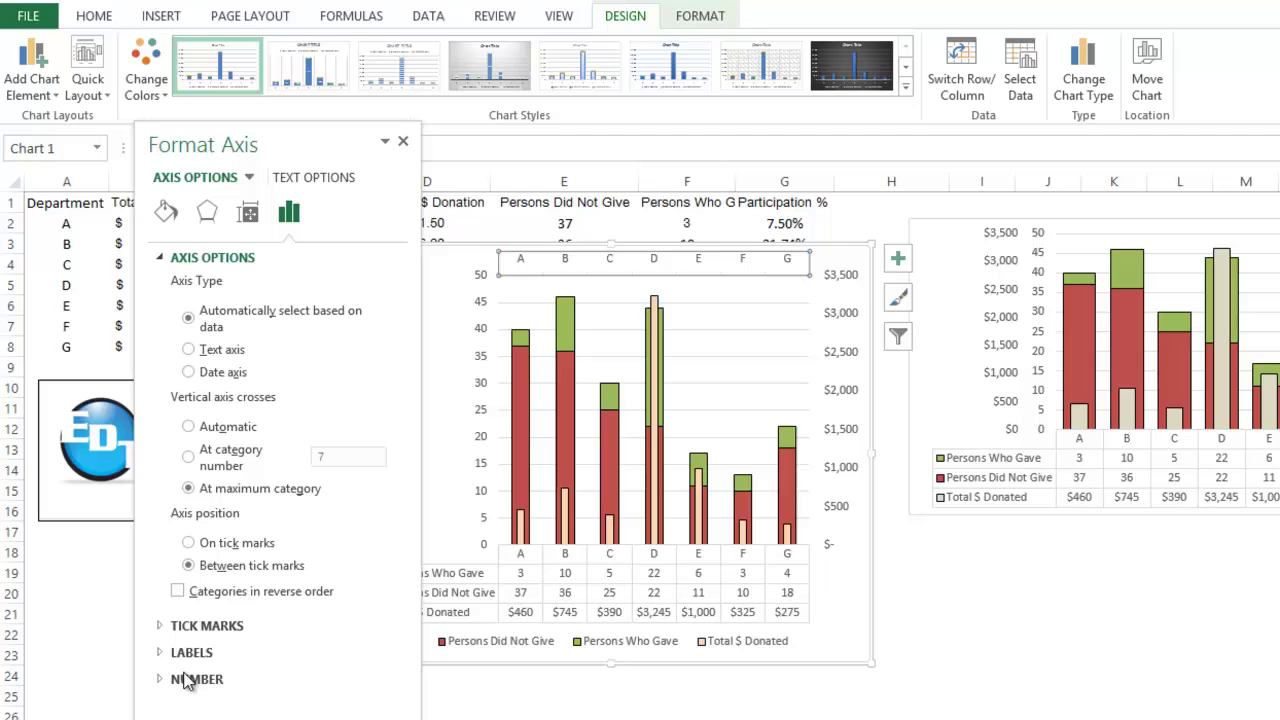
left_click_drag(268, 146, 330, 119)
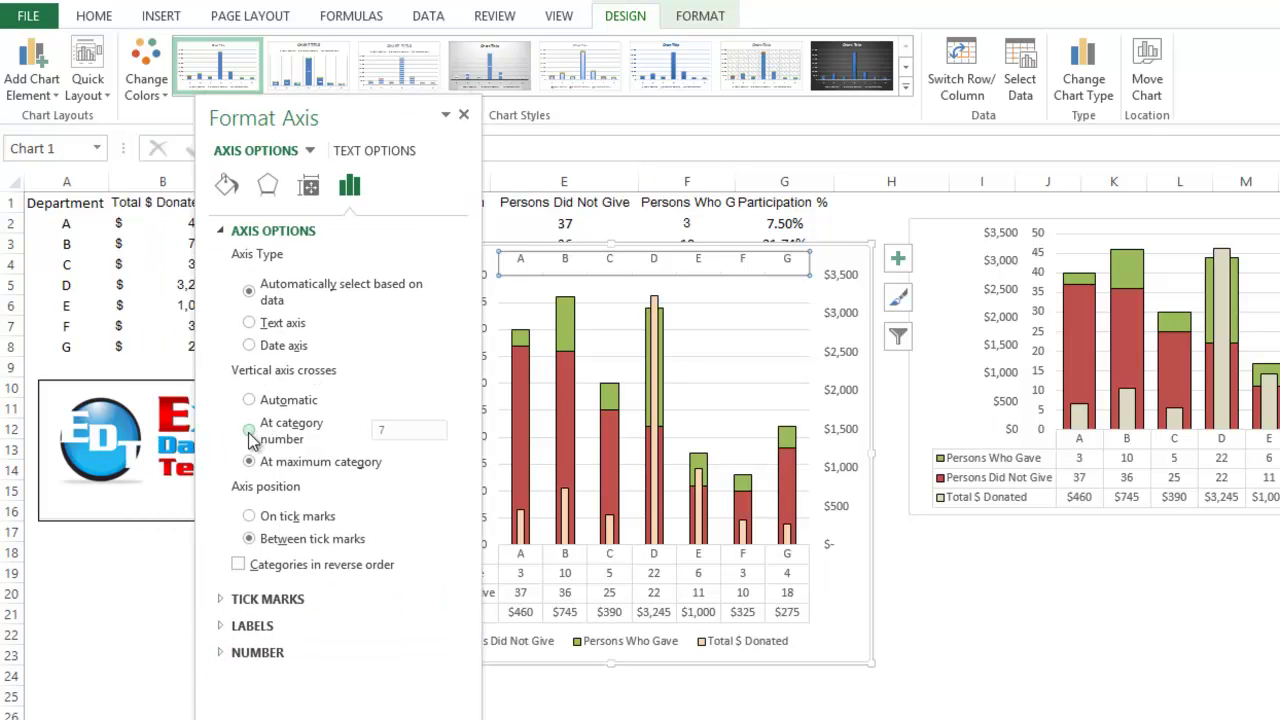
left_click(249, 430)
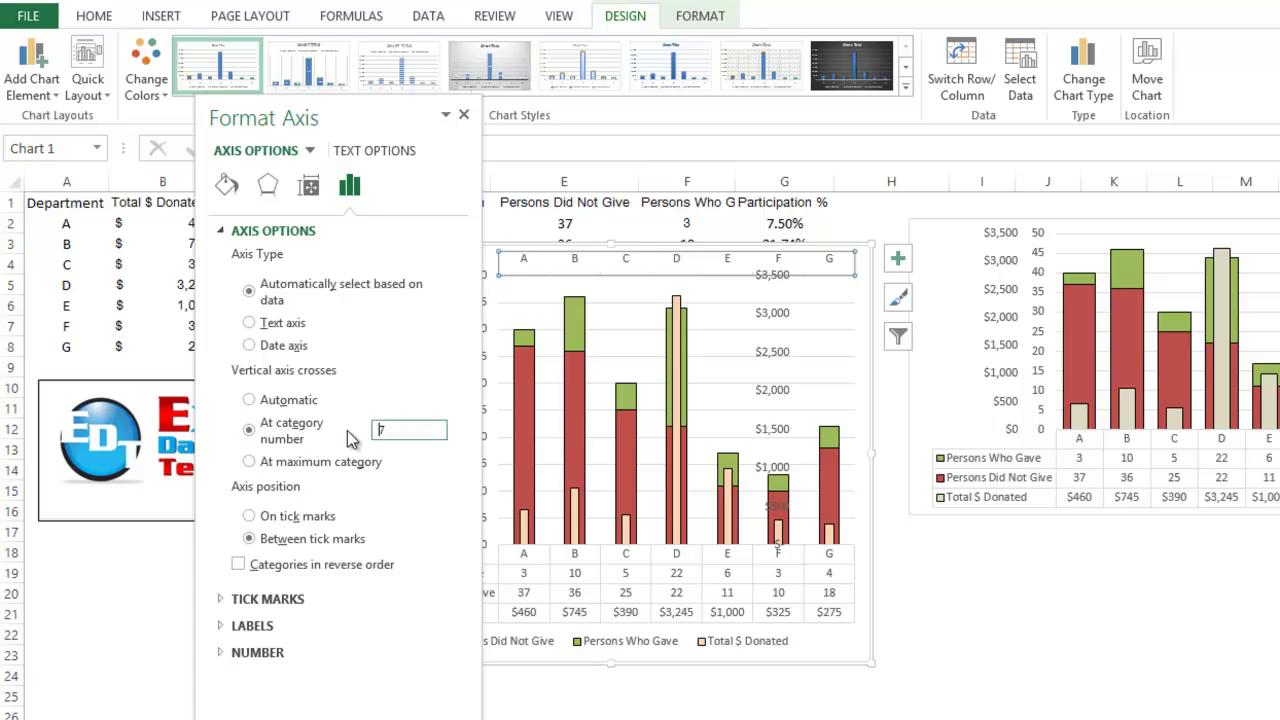
type("1")
key("Tab")
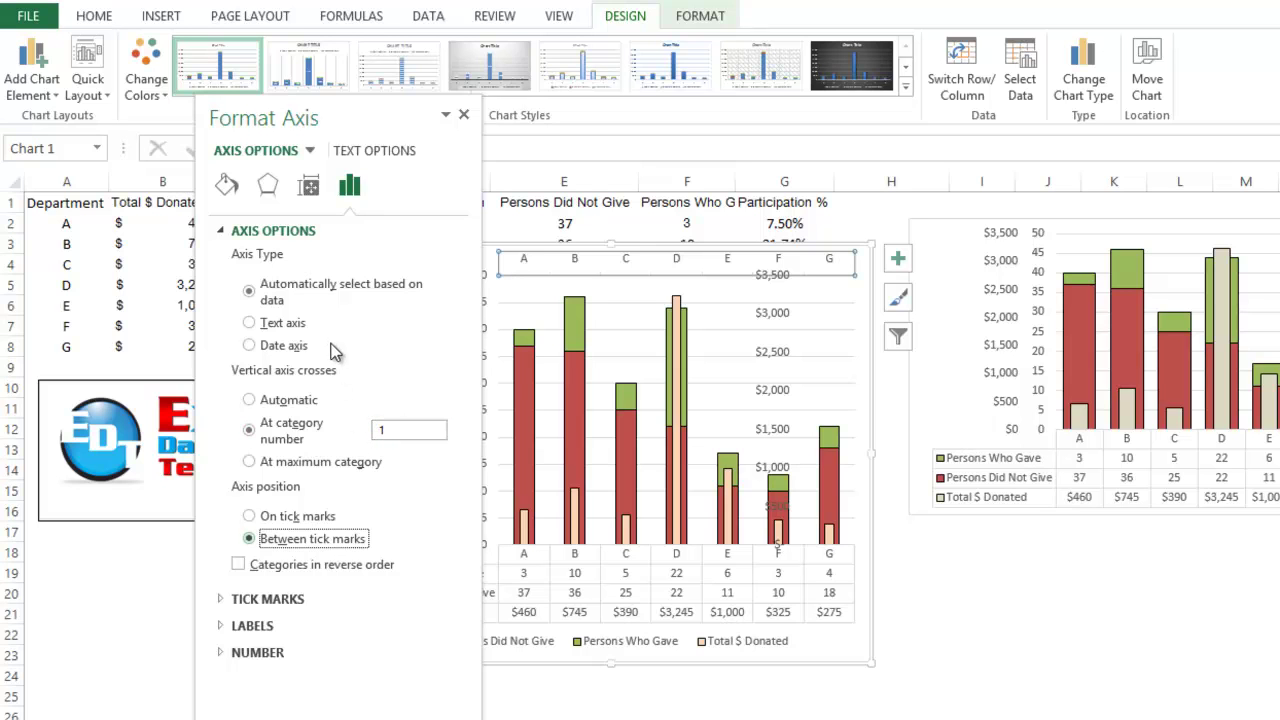
left_click(464, 115)
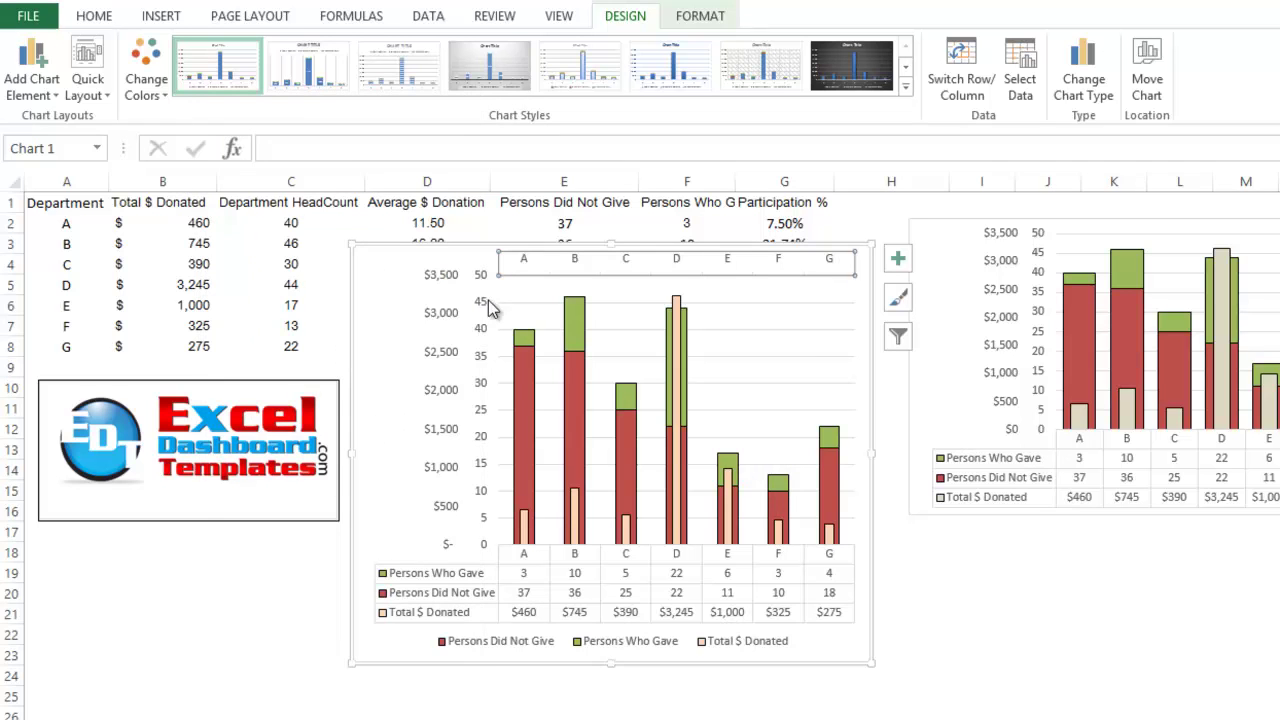
Delete the top secondary category axis with the A–G labels from the stacked givers chart.
left_click(447, 397)
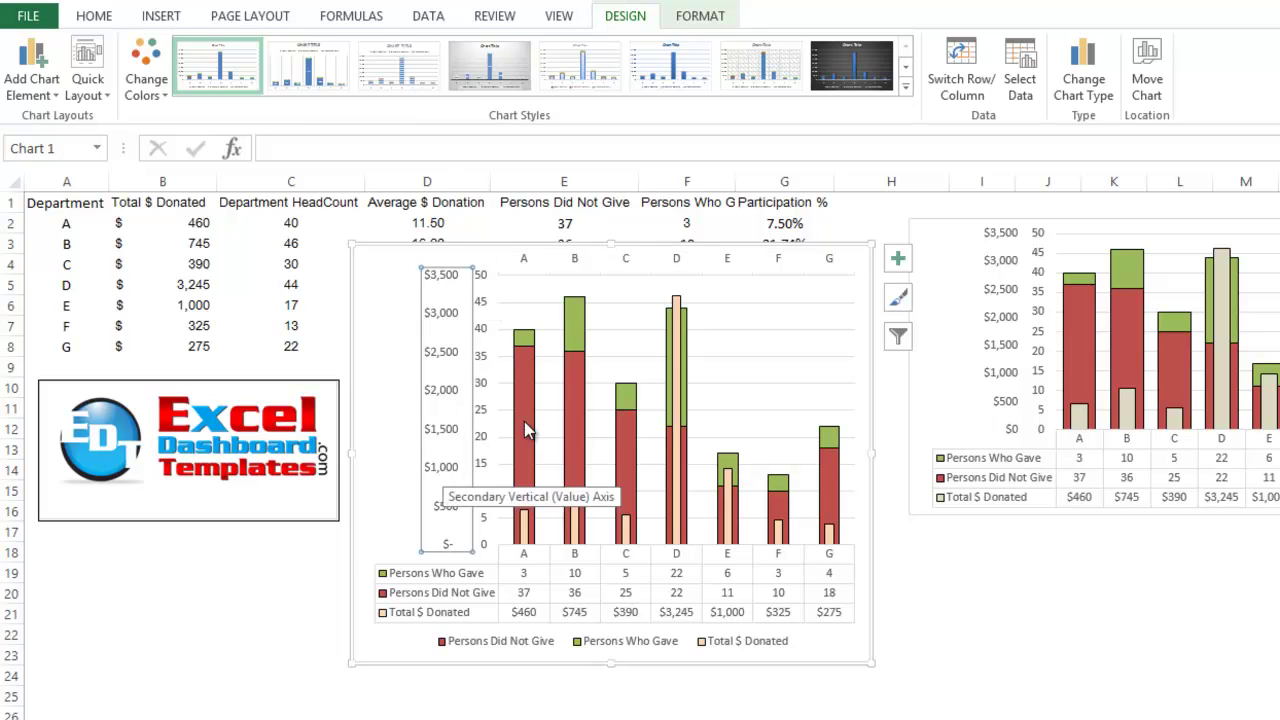
left_click(583, 258)
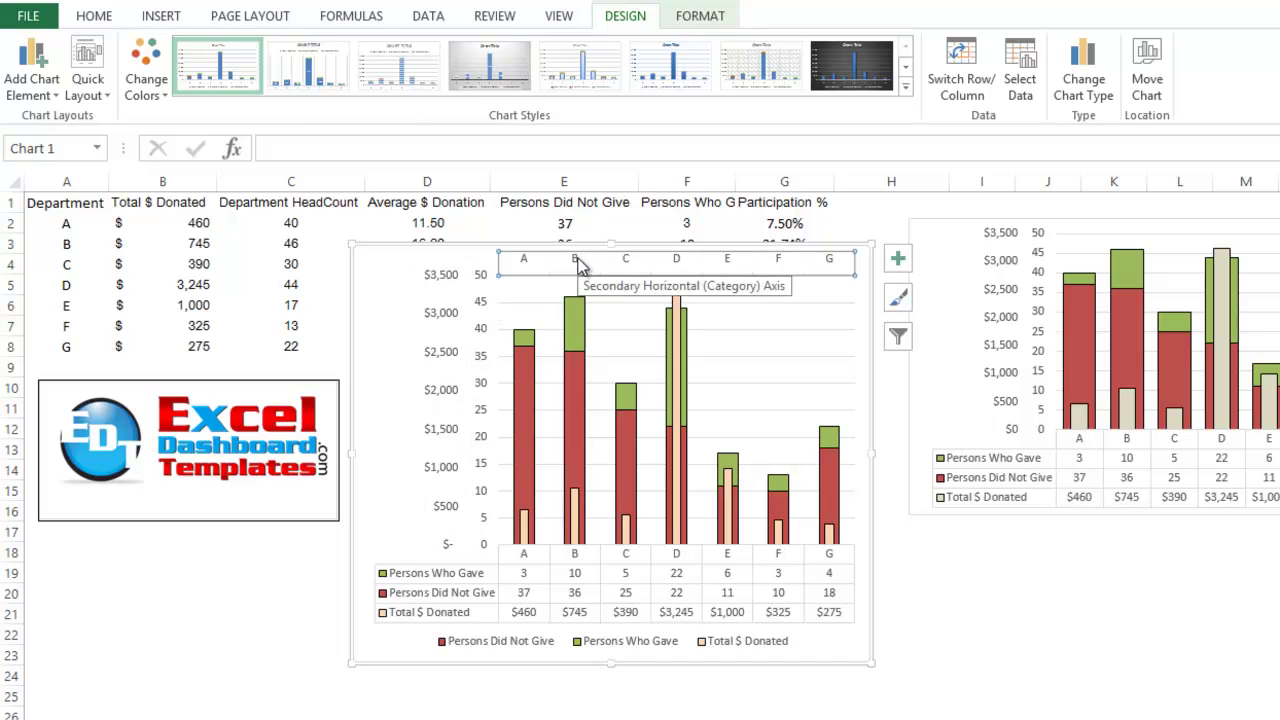
key("Delete")
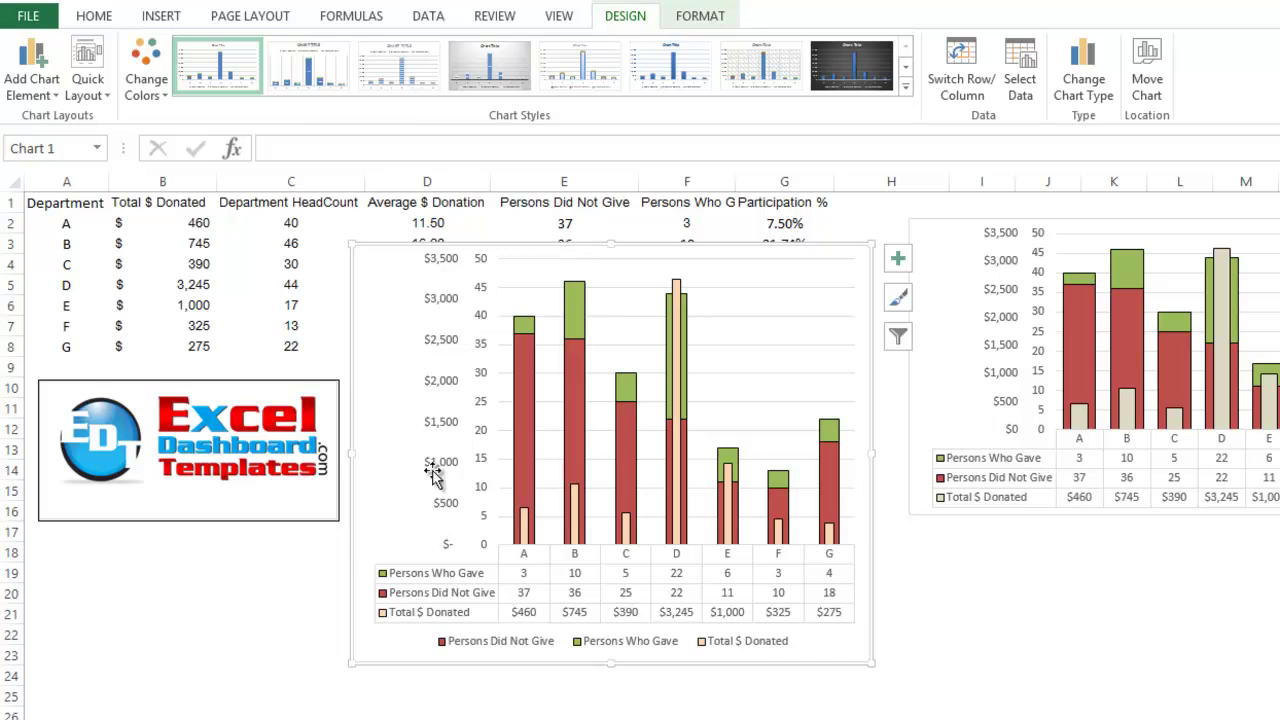
Remove the bottom legend so the data table keys act as the legend.
left_click(490, 641)
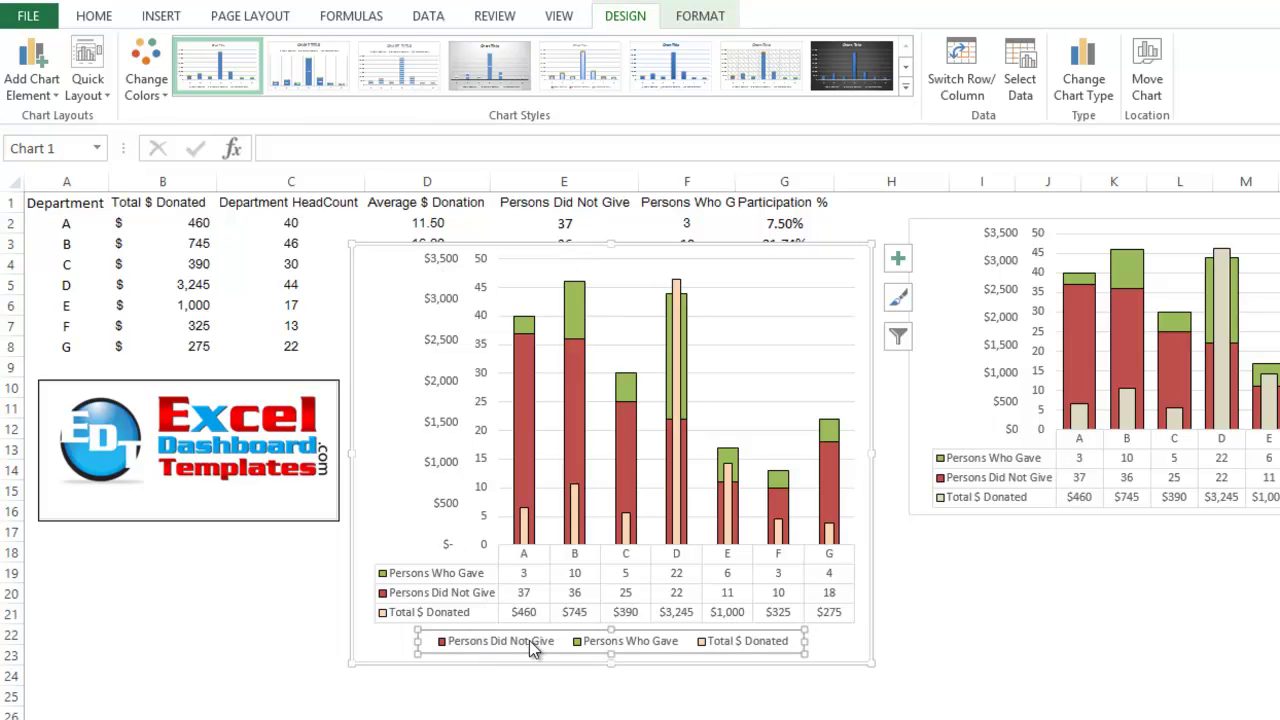
left_click(460, 607)
key("Delete")
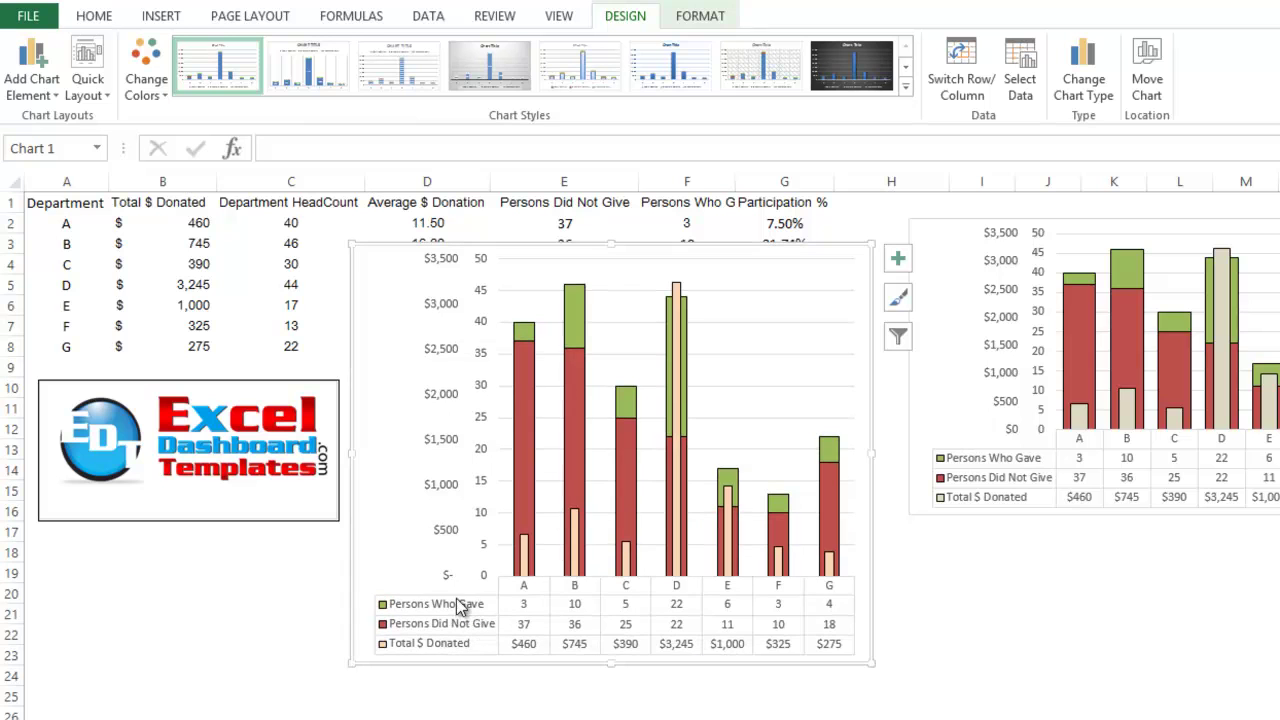
Delete the percentage labels on the green Persons Who Gave columns, keeping the dollar labels.
left_click(965, 593)
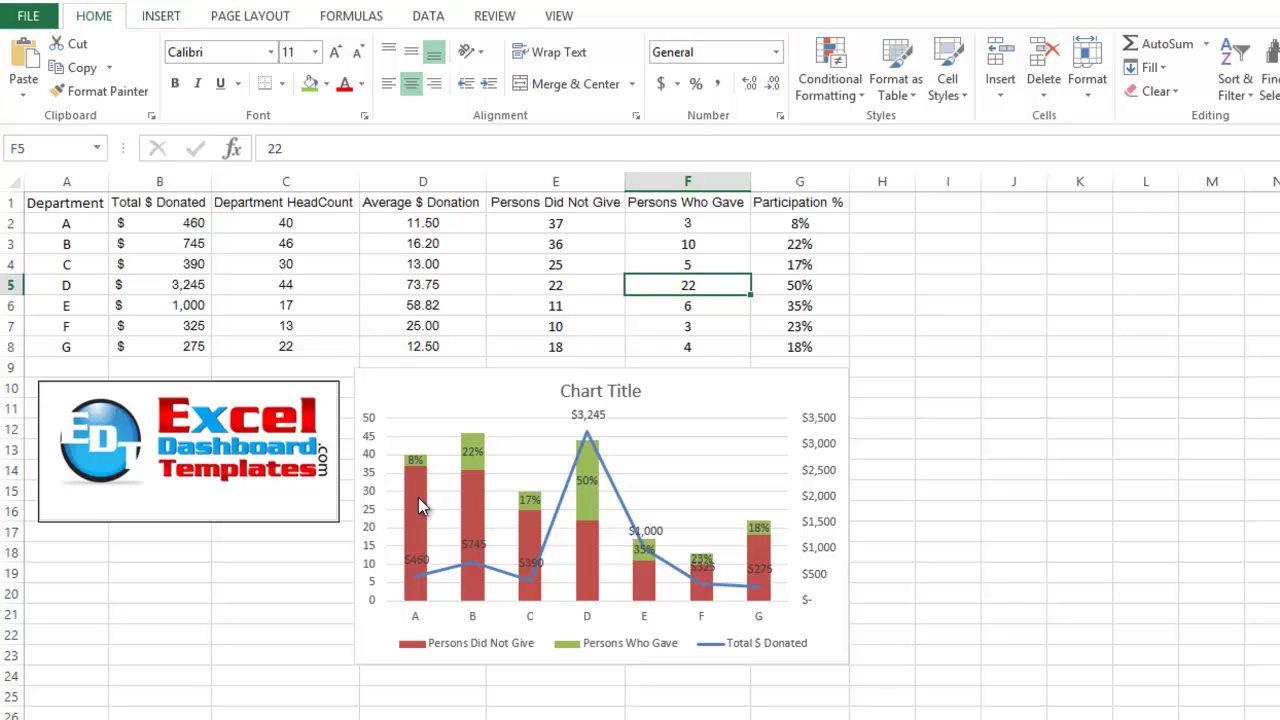
mouse_move(418, 588)
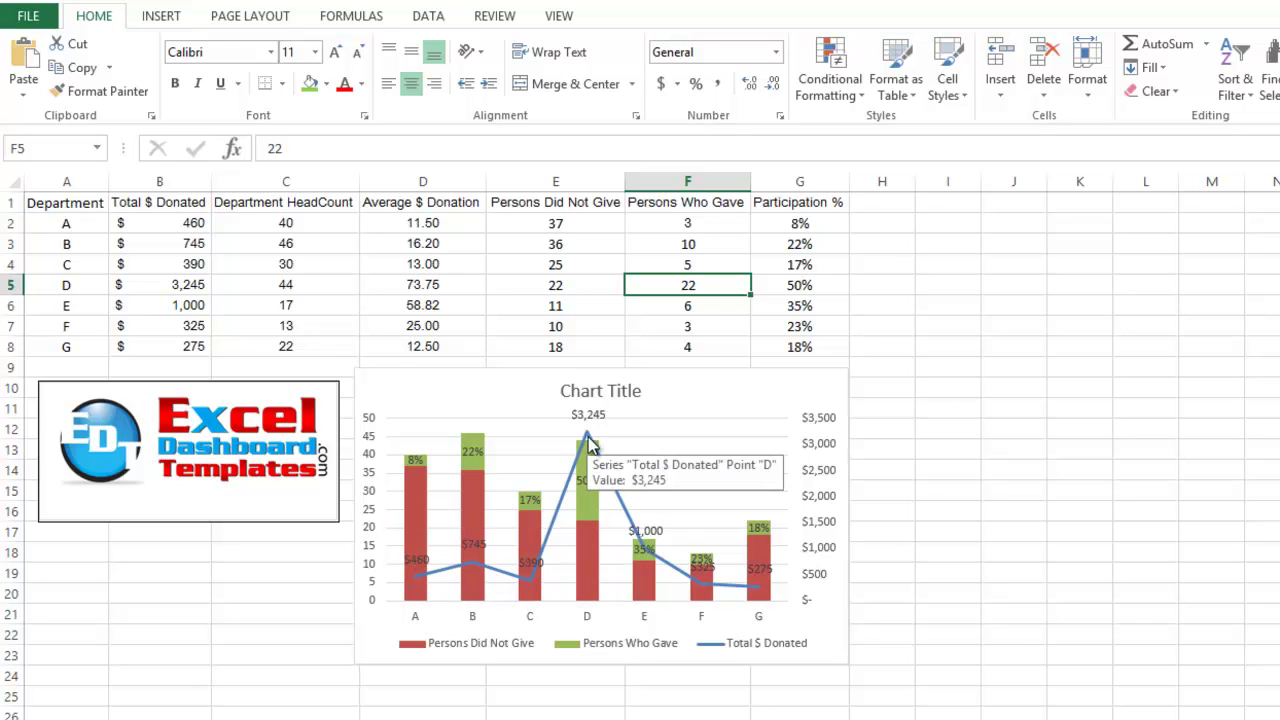
mouse_move(759, 604)
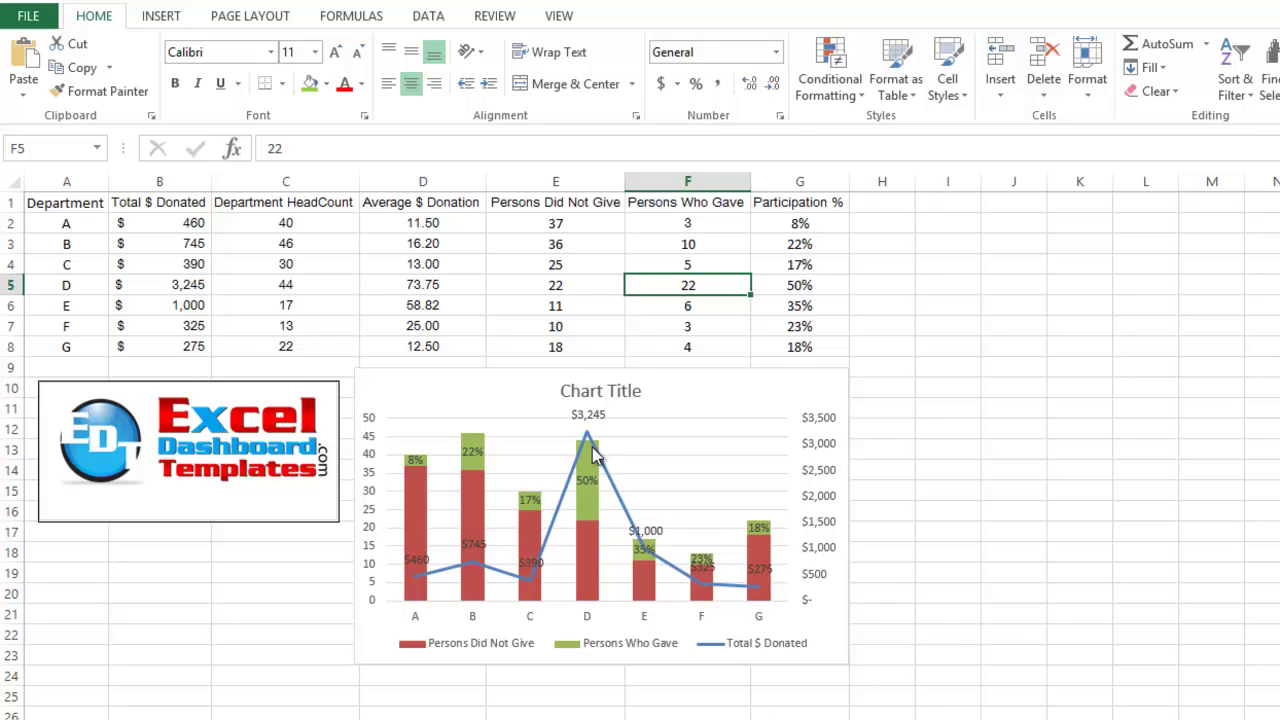
mouse_move(596, 449)
left_click(589, 438)
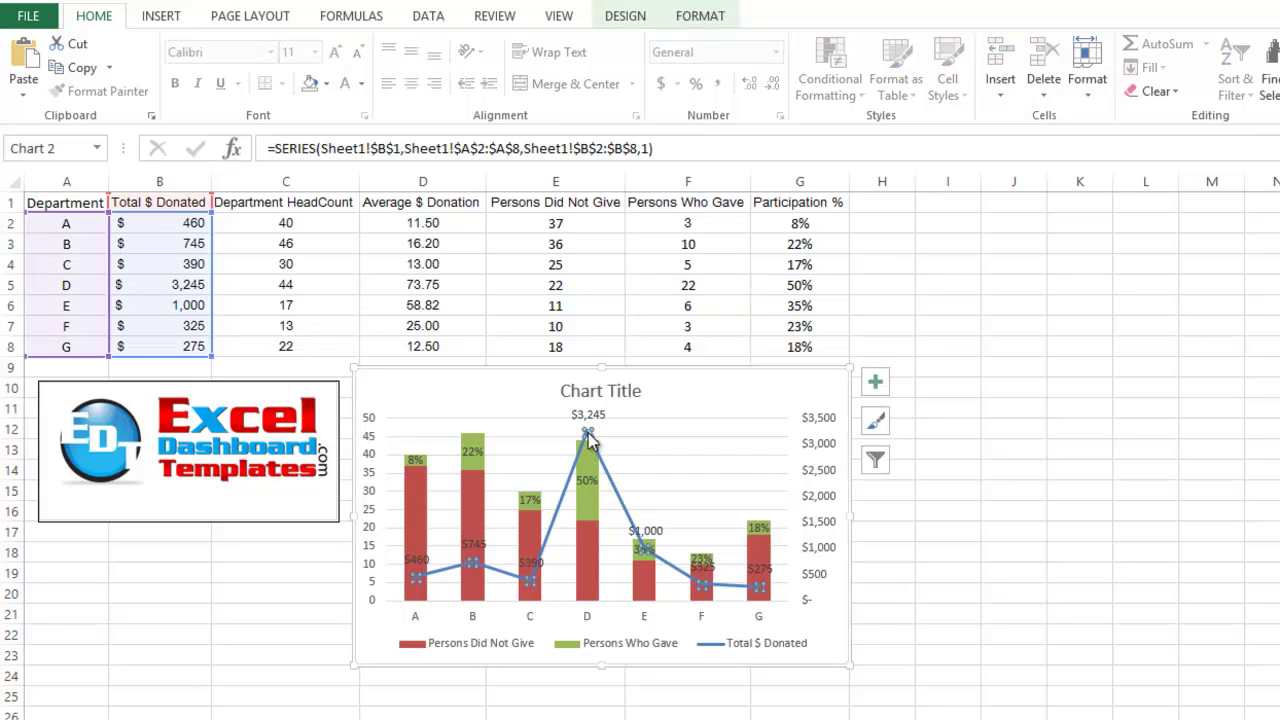
left_click(588, 485)
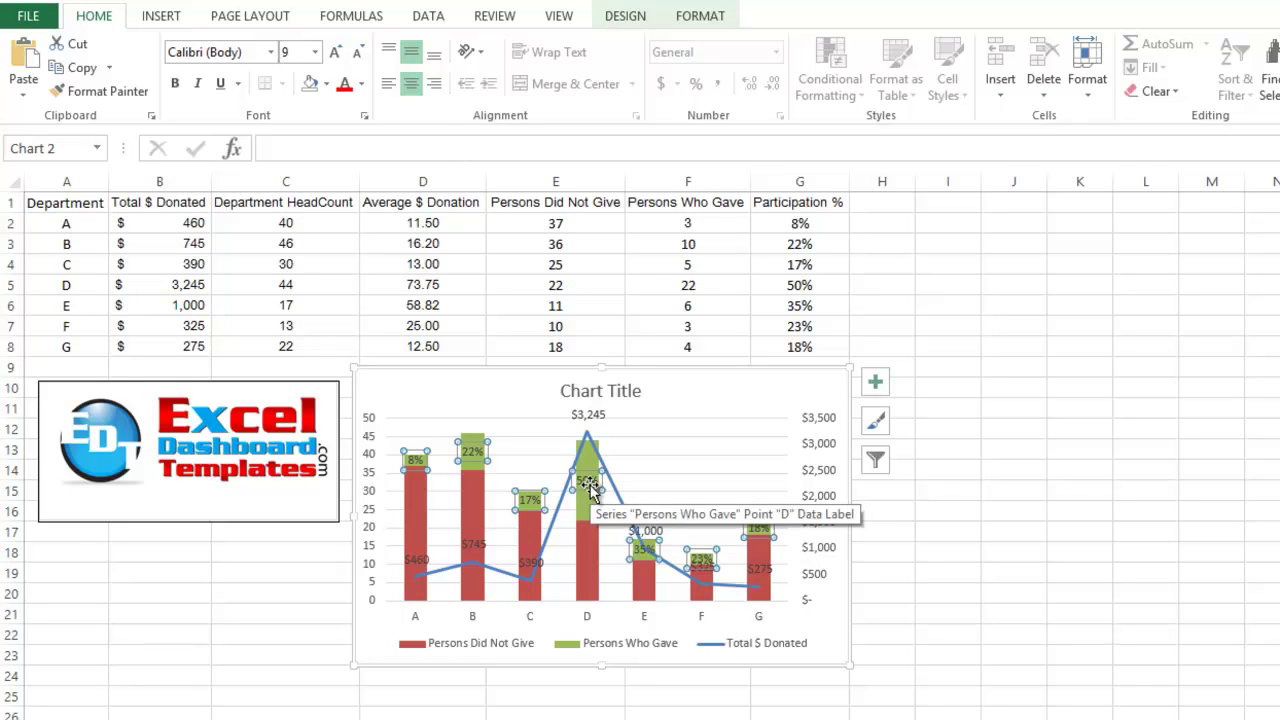
key("Delete")
Label the Persons Who Gave columns with Participation % values from G2:G8, with counts turned off.
left_click(590, 485)
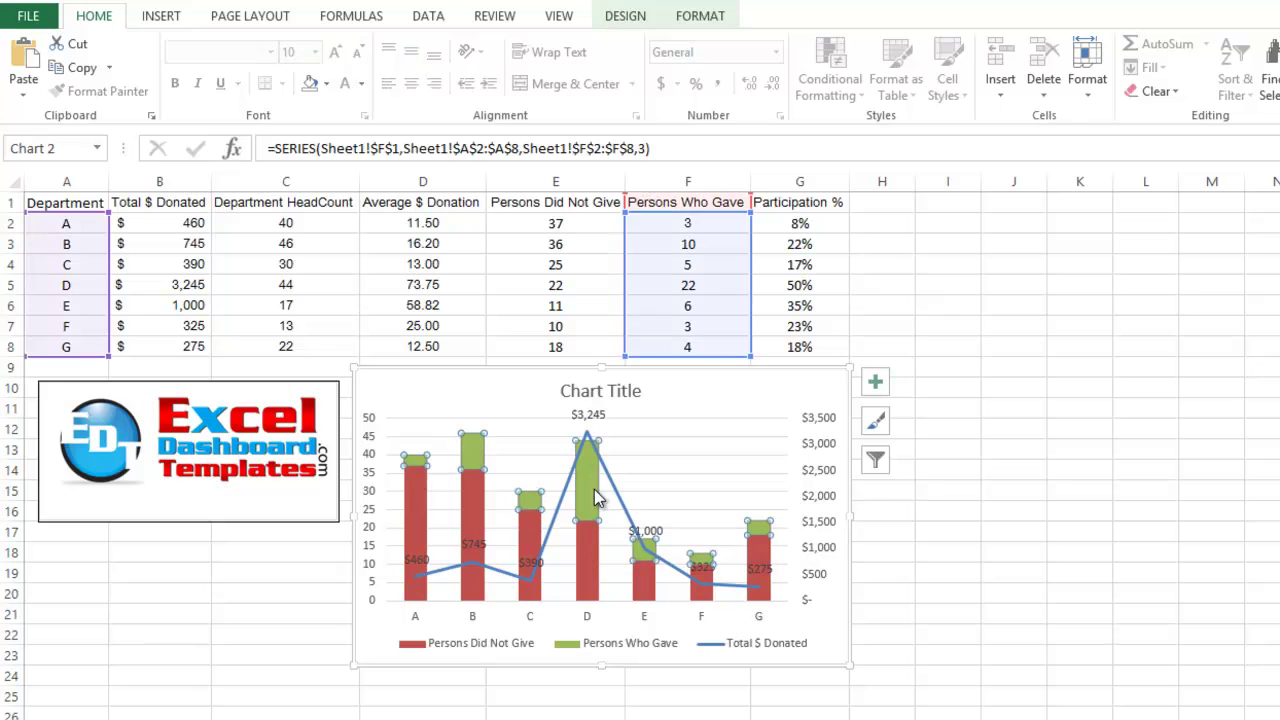
left_click(640, 18)
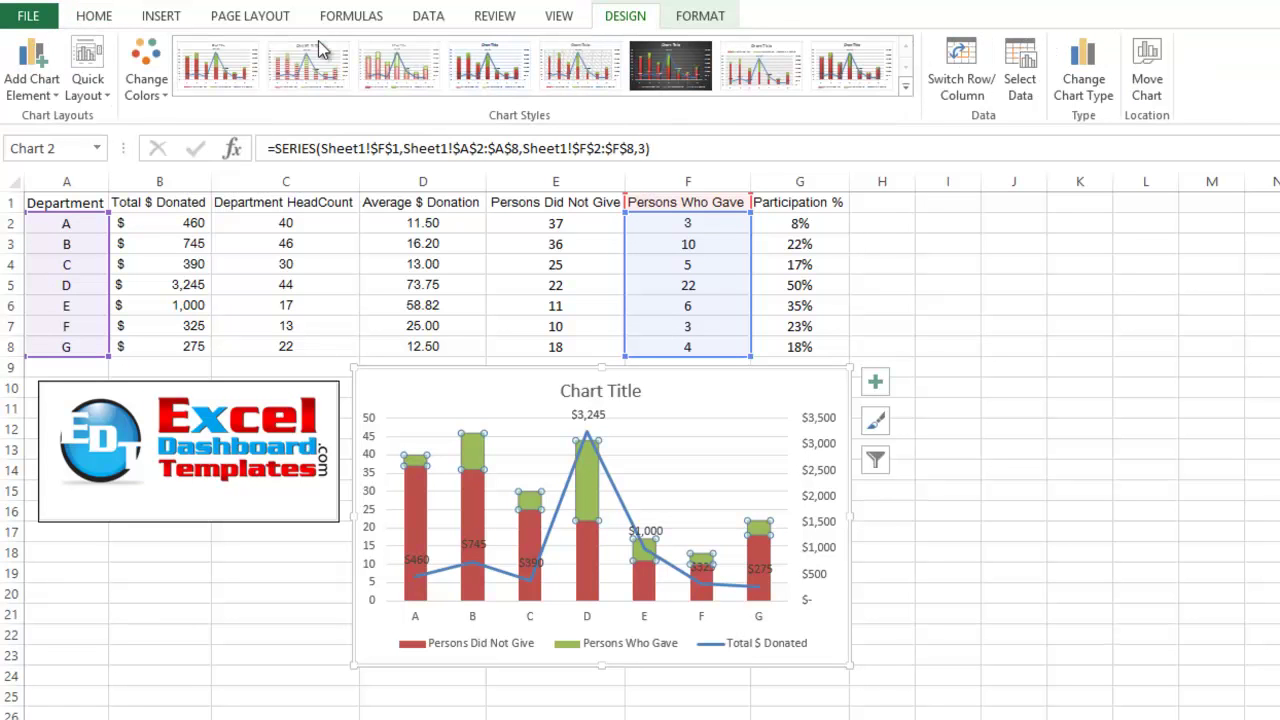
left_click(46, 82)
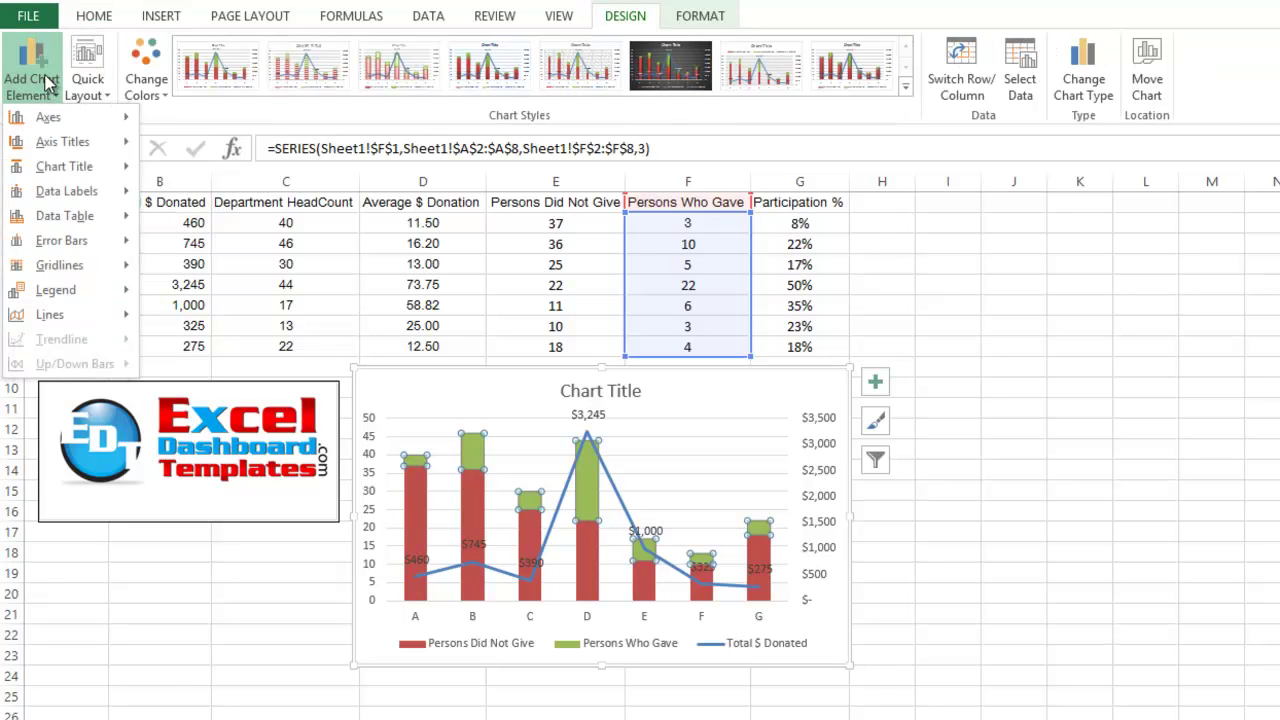
mouse_move(86, 191)
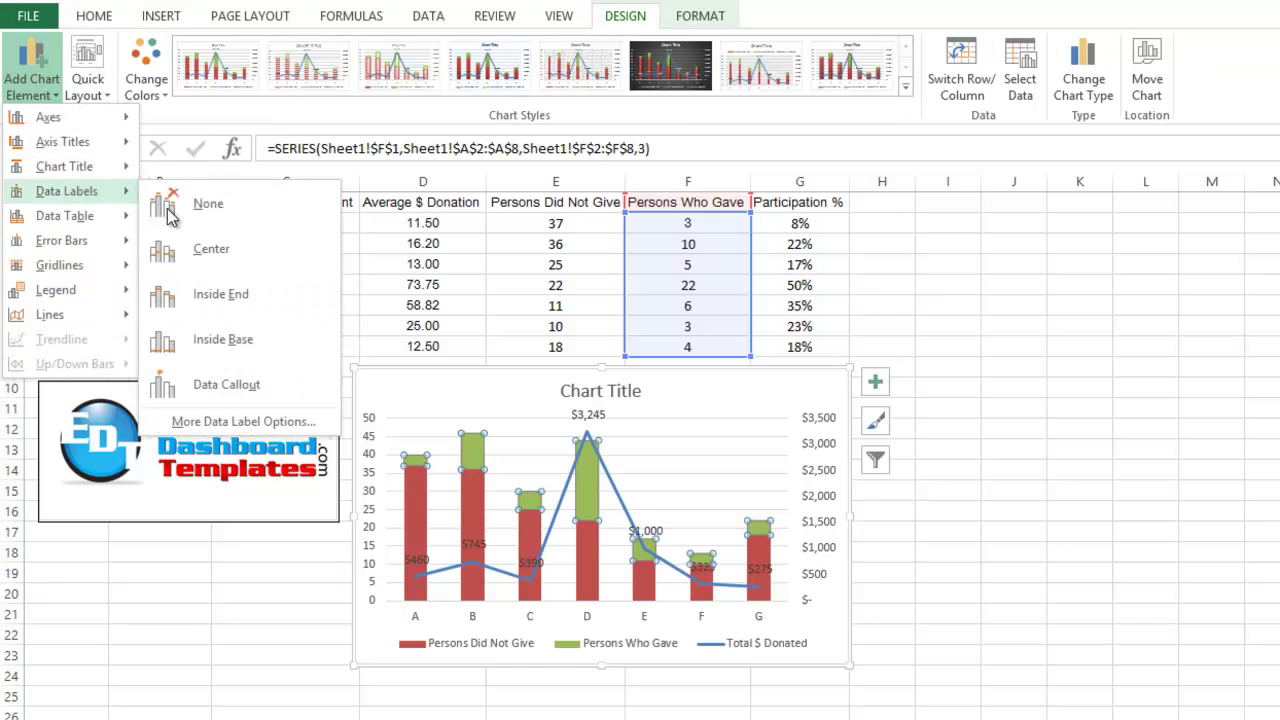
left_click(245, 421)
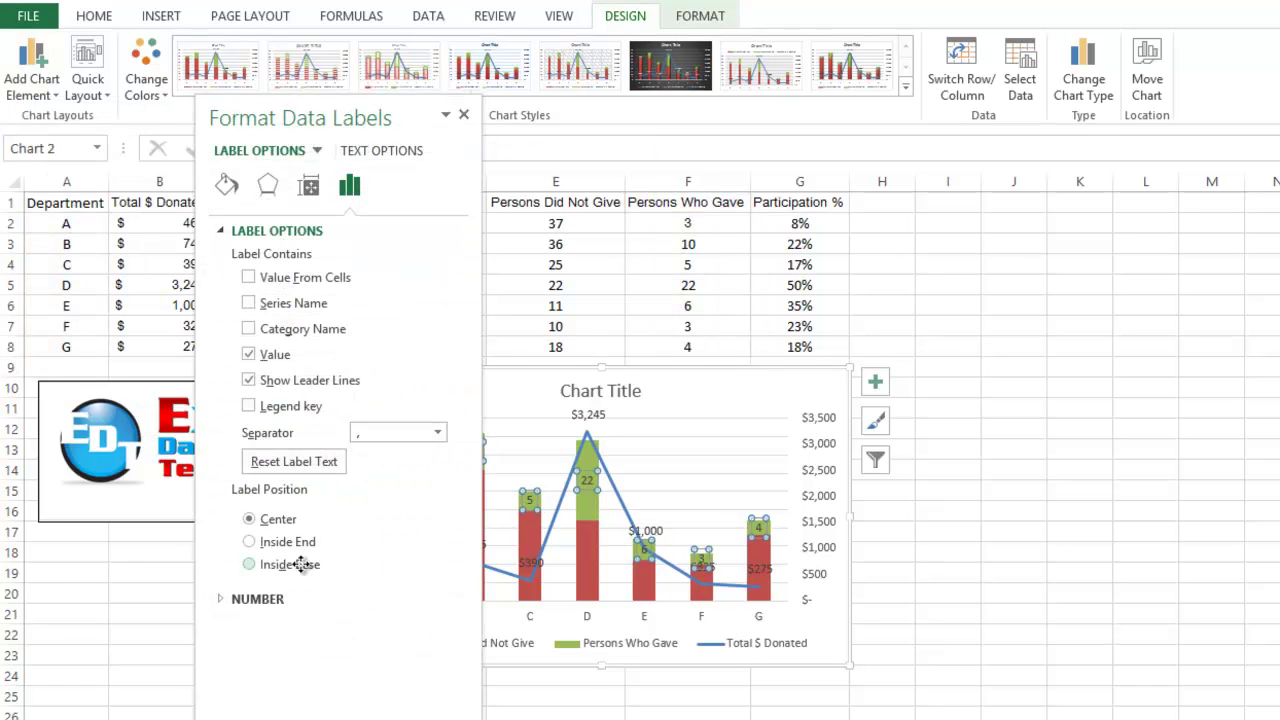
left_click(248, 278)
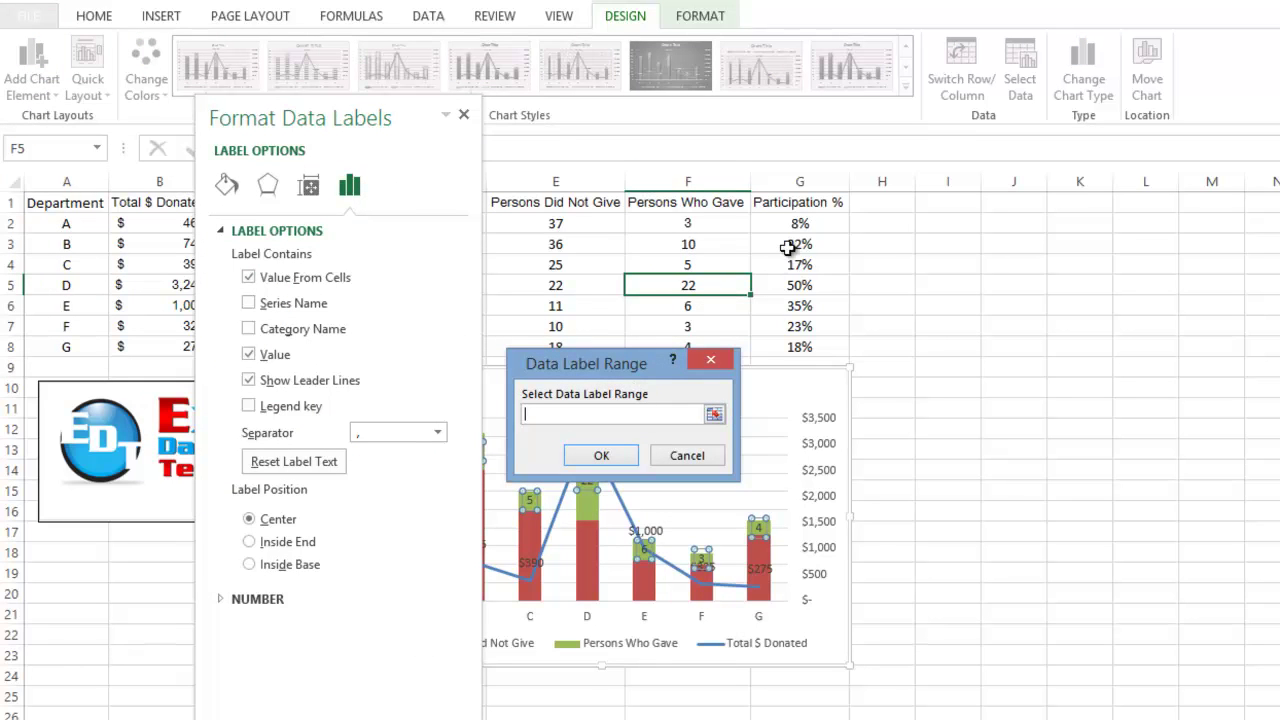
left_click_drag(805, 225, 805, 345)
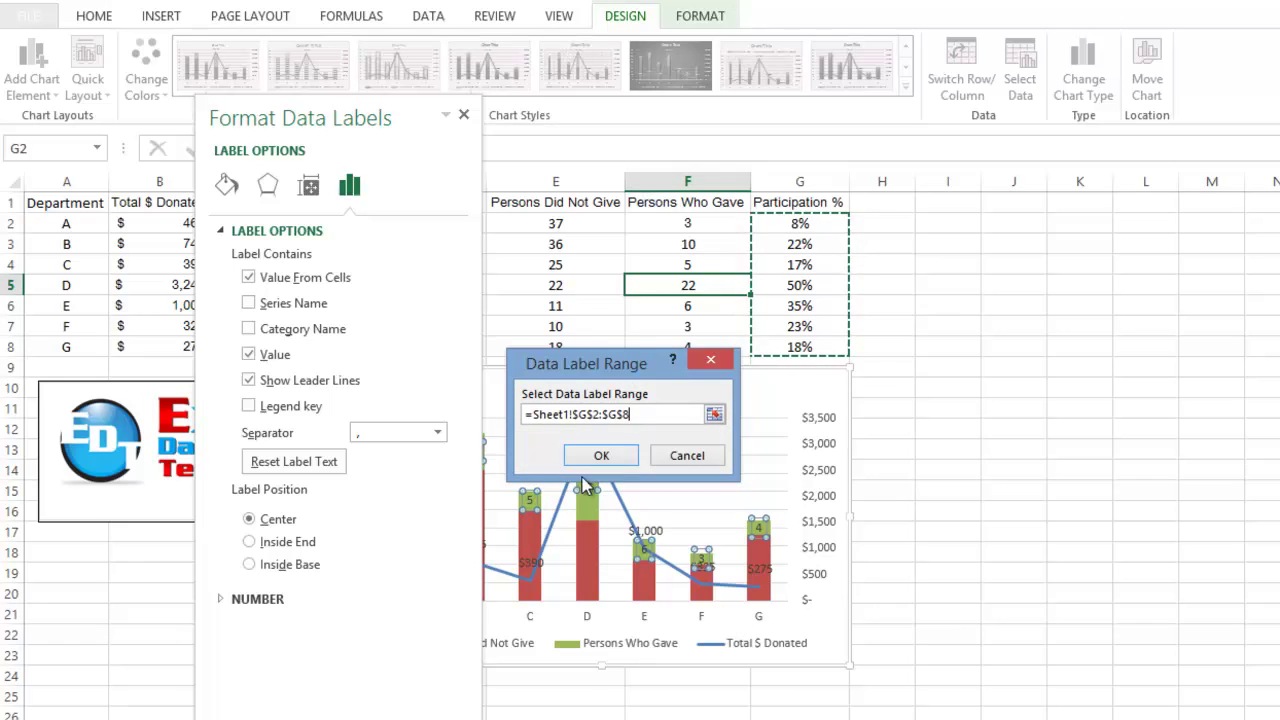
left_click(601, 457)
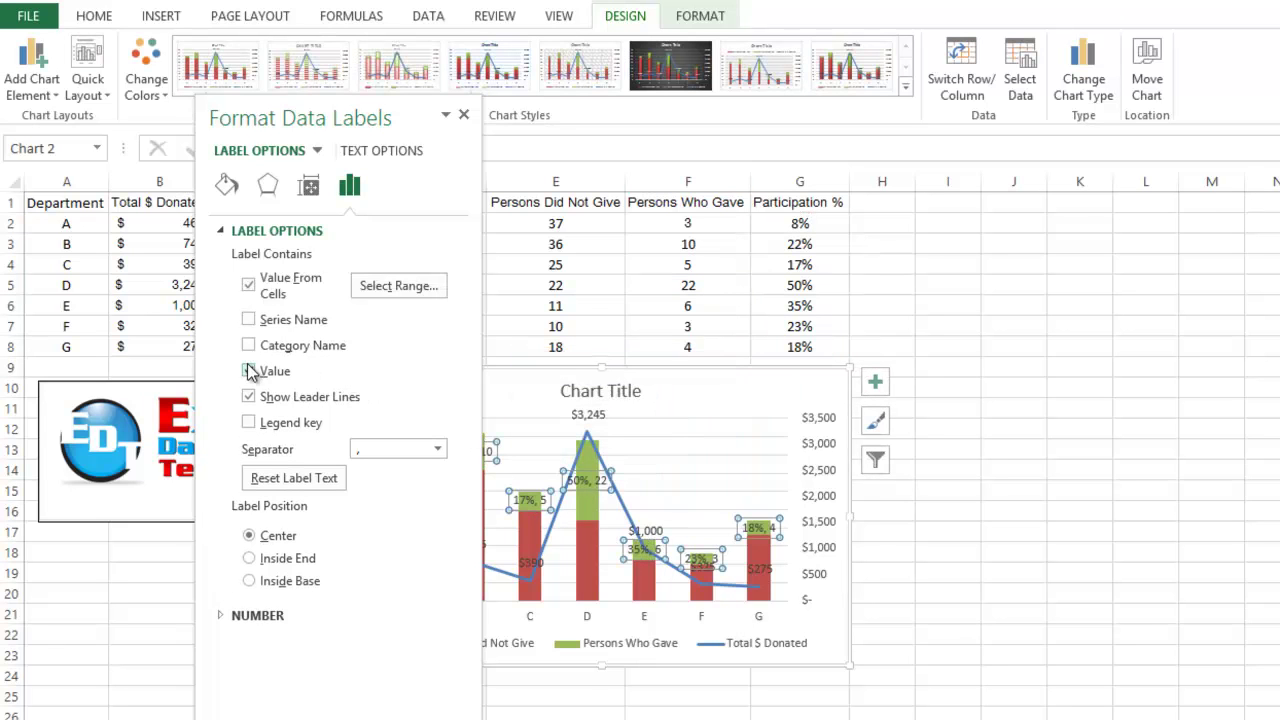
left_click(248, 371)
left_click(463, 115)
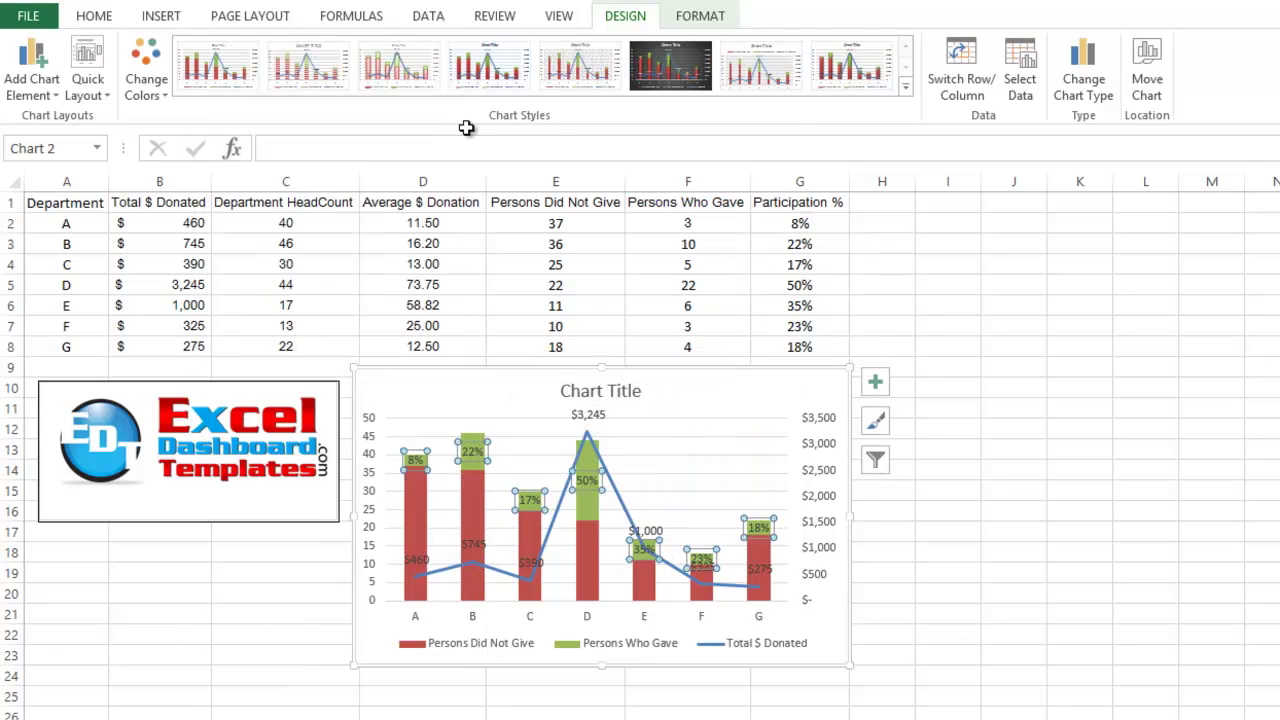
left_click(938, 598)
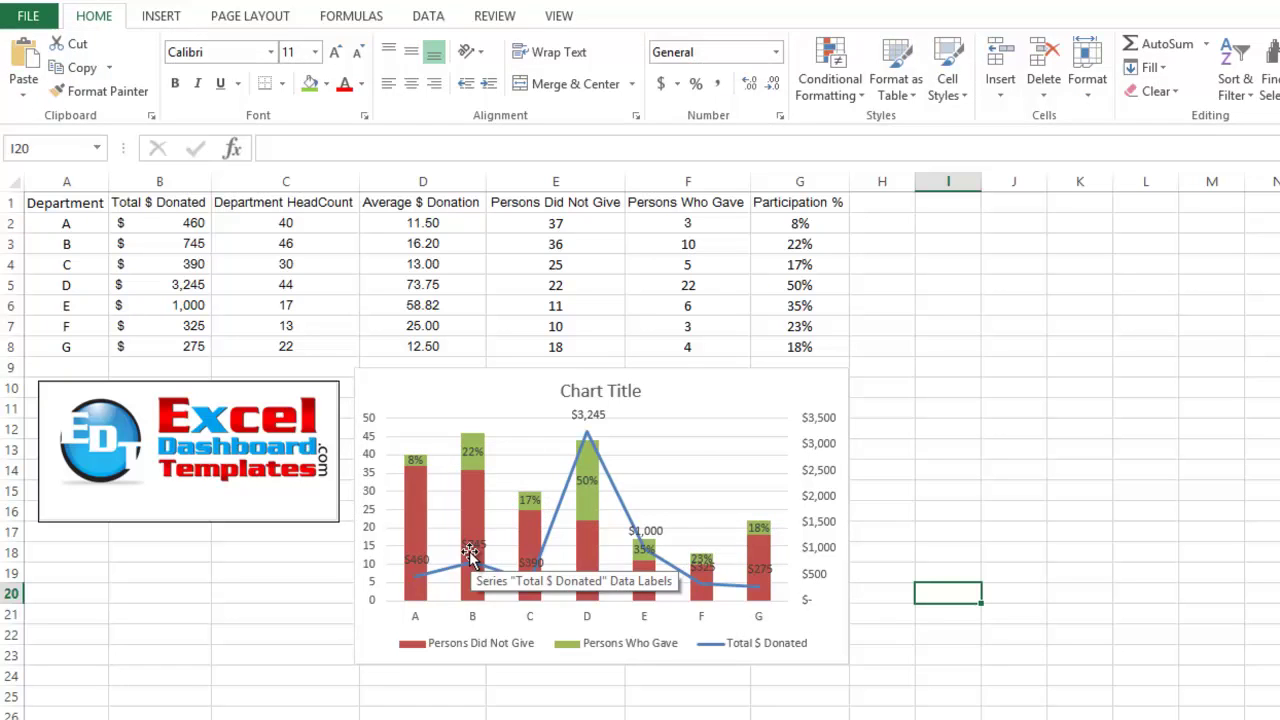
Delete the placeholder 'Chart Title' from the line-and-stacked-column combo chart.
left_click(590, 416)
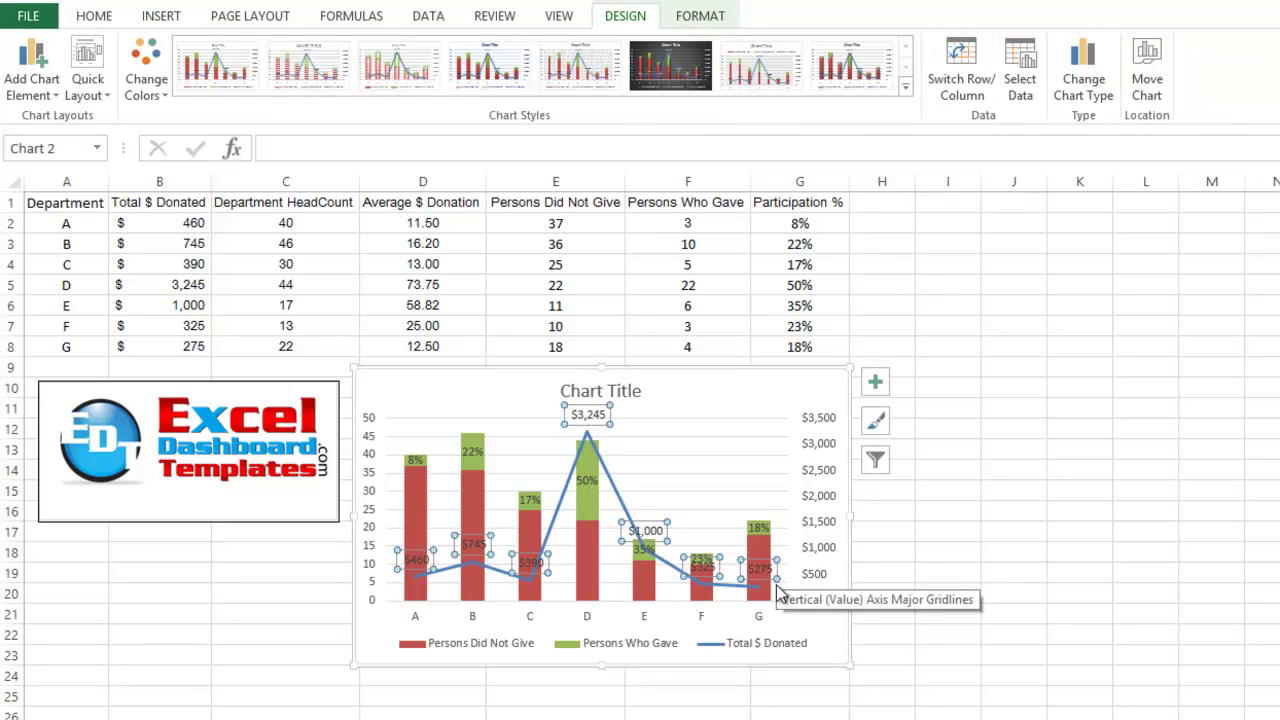
left_click(826, 642)
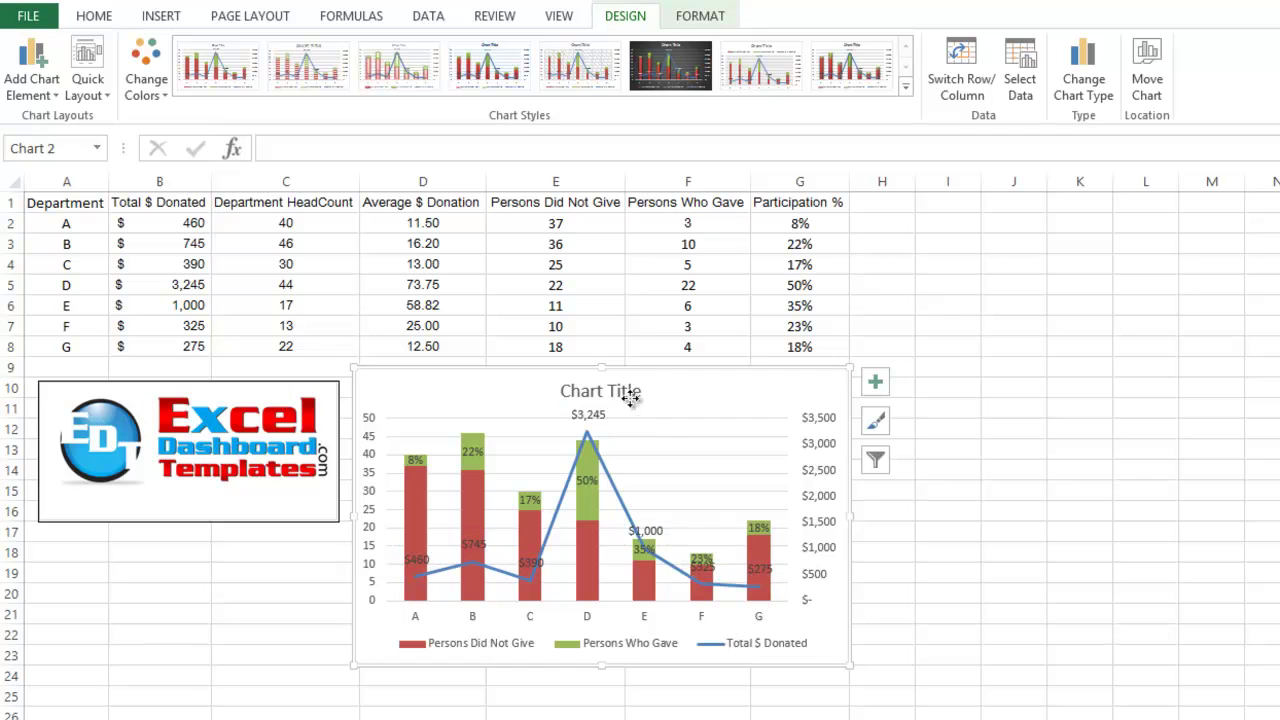
left_click(630, 398)
key("Delete")
left_click(326, 590)
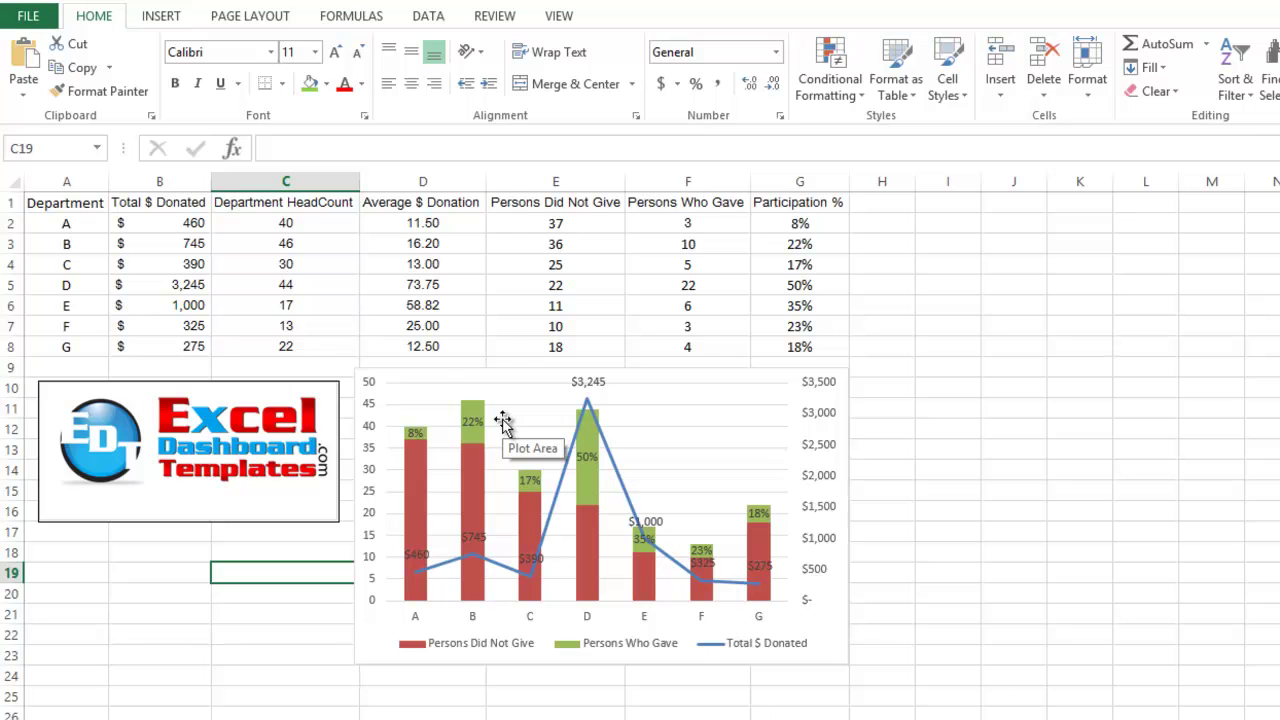
Select the department source data from A1 to G8.
left_click_drag(85, 203, 837, 347)
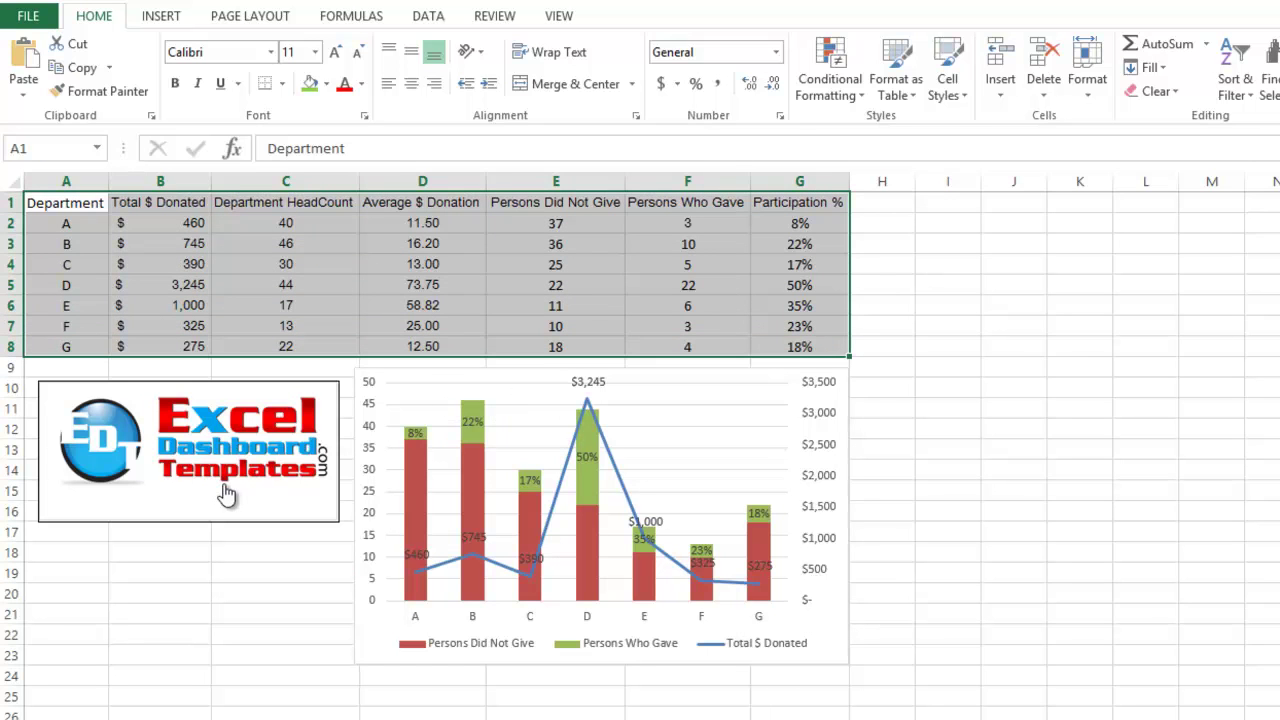